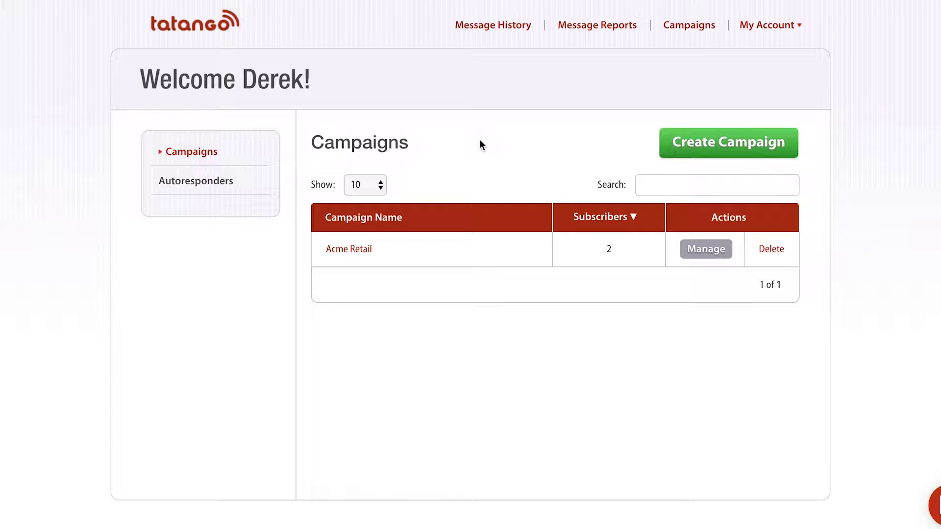
Open the Acme Retail campaign's dashboard from its row in the Campaigns table
{"action": "left_click_drag", "start_coordinate": [381, 250], "coordinate": [325, 249]}
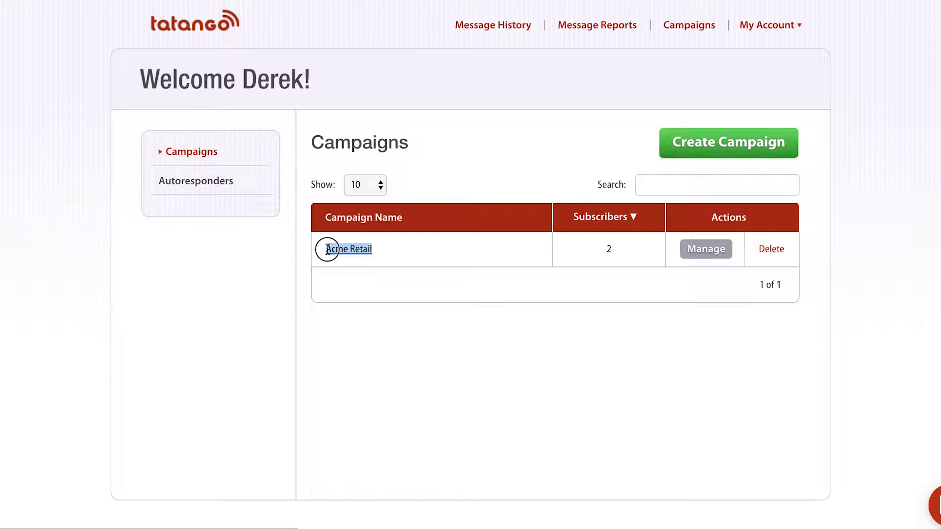
{"action": "left_click", "coordinate": [414, 249]}
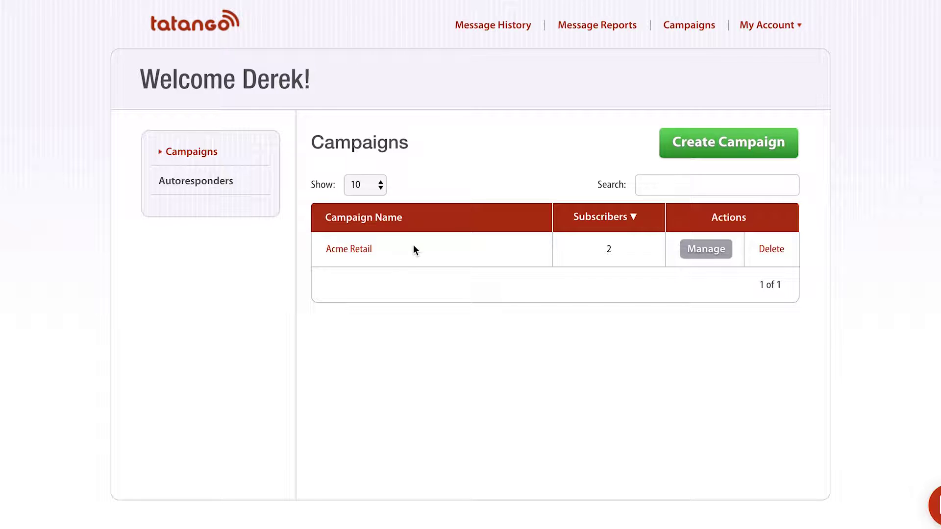
{"action": "left_click", "coordinate": [706, 250]}
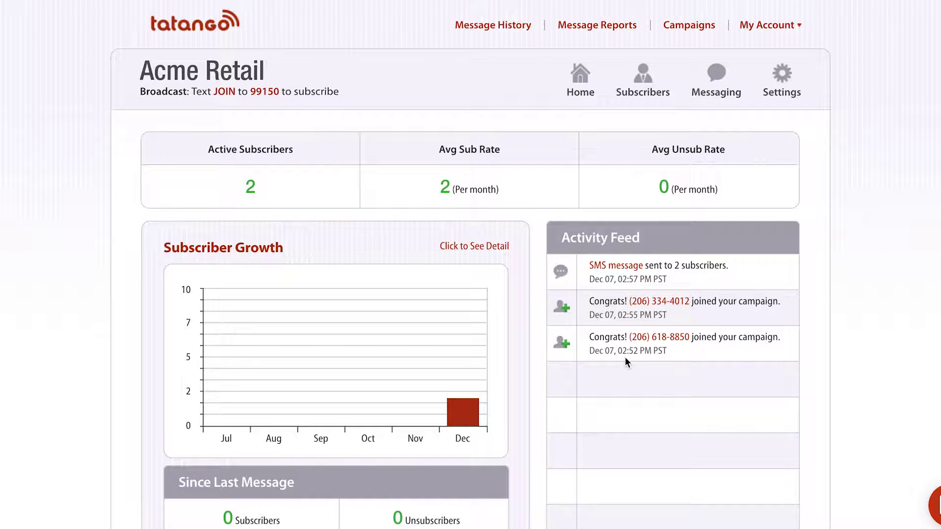
Go to Acme Retail's messaging section to list its sent text messages
{"action": "left_click", "coordinate": [719, 74]}
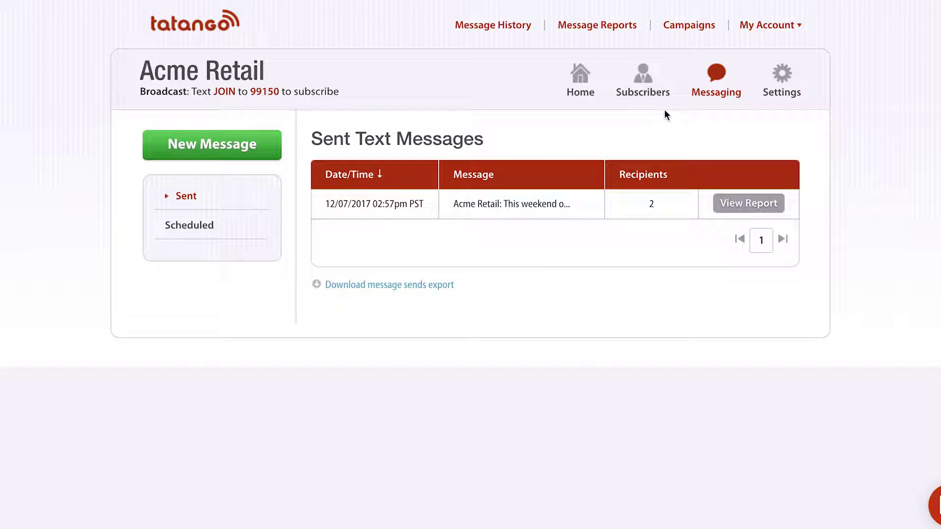
{"action": "left_click", "coordinate": [235, 147]}
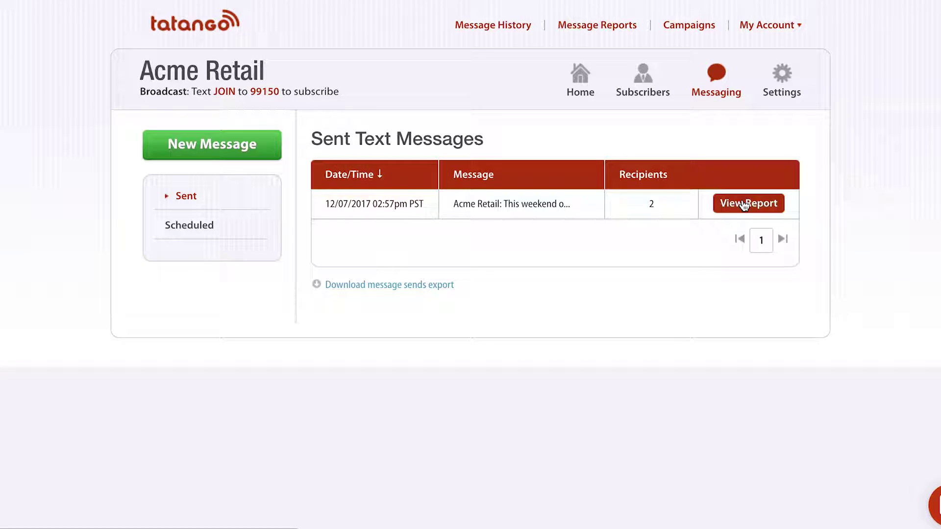
Open the 12/07/2017 message report and review its statistics and AT&T carrier breakdown
{"action": "left_click", "coordinate": [743, 204]}
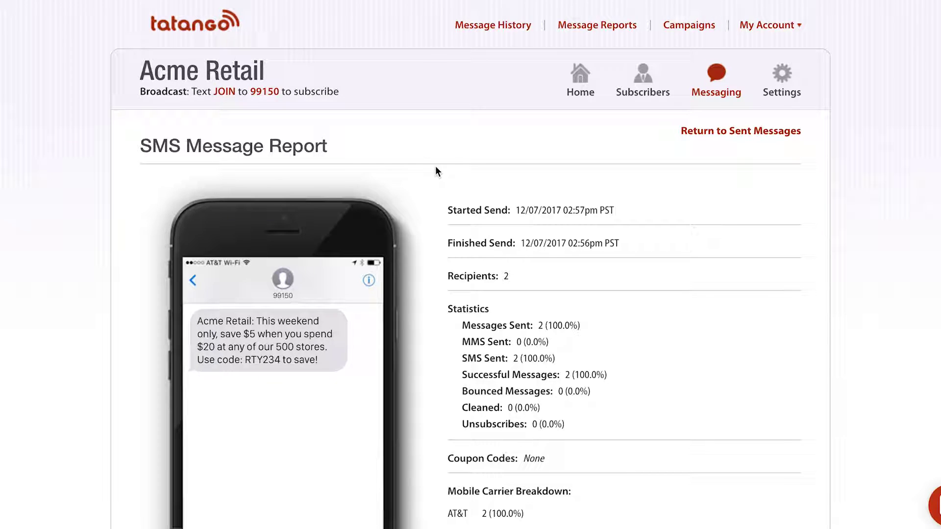
{"action": "scroll", "coordinate": [436, 167], "scroll_direction": "down", "scroll_amount": 2}
{"action": "scroll", "coordinate": [436, 170], "scroll_direction": "down", "scroll_amount": 3}
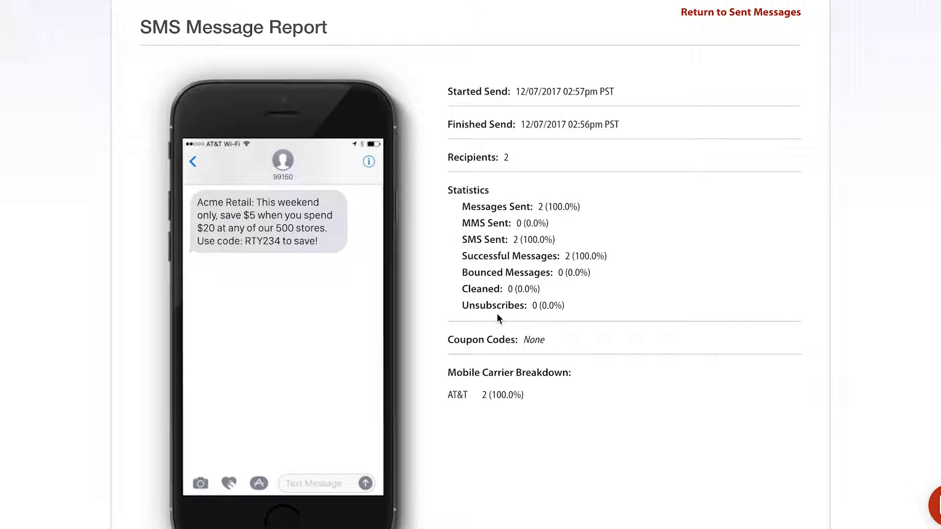
{"action": "scroll", "coordinate": [497, 314], "scroll_direction": "down", "scroll_amount": 1}
{"action": "scroll", "coordinate": [497, 317], "scroll_direction": "down", "scroll_amount": 3}
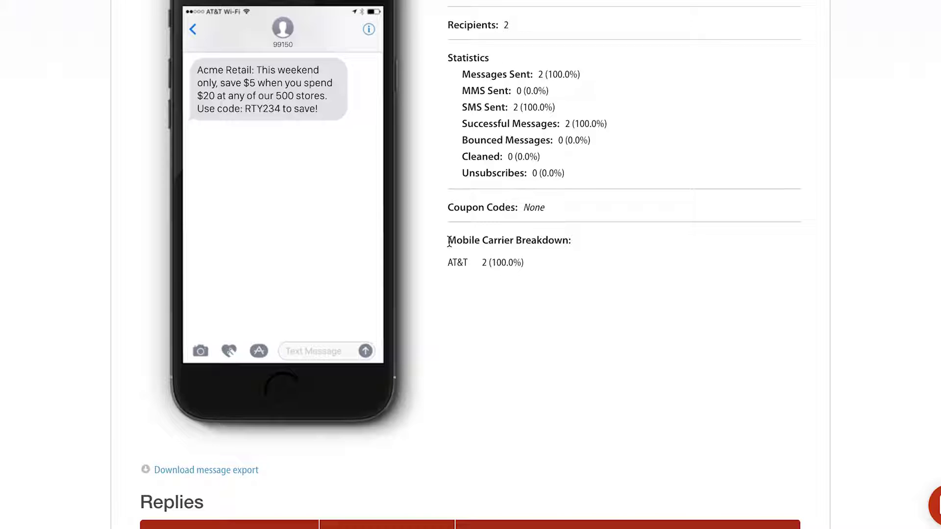
{"action": "double_click", "coordinate": [461, 264]}
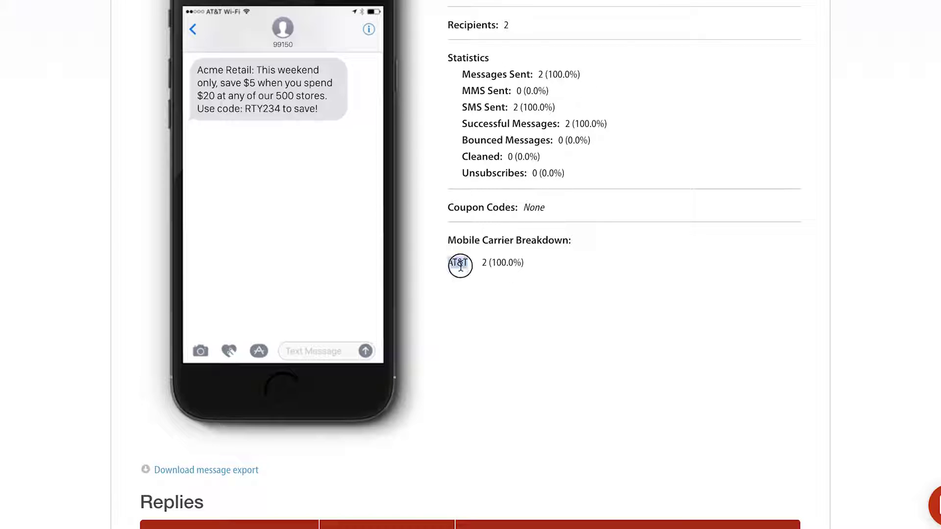
{"action": "scroll", "coordinate": [454, 363], "scroll_direction": "down", "scroll_amount": 3}
{"action": "left_click", "coordinate": [454, 364]}
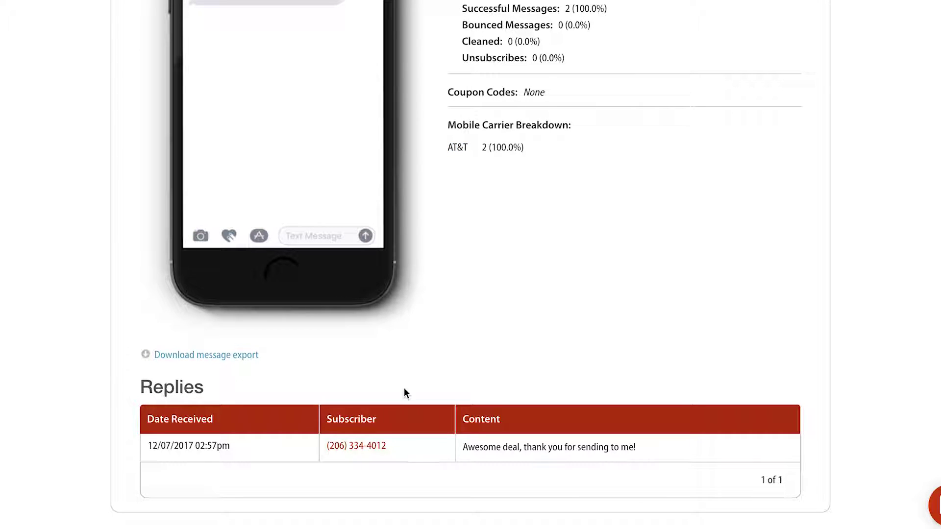
Review the subscriber's reply and the message export text in the report's Replies section
{"action": "triple_click", "coordinate": [516, 444]}
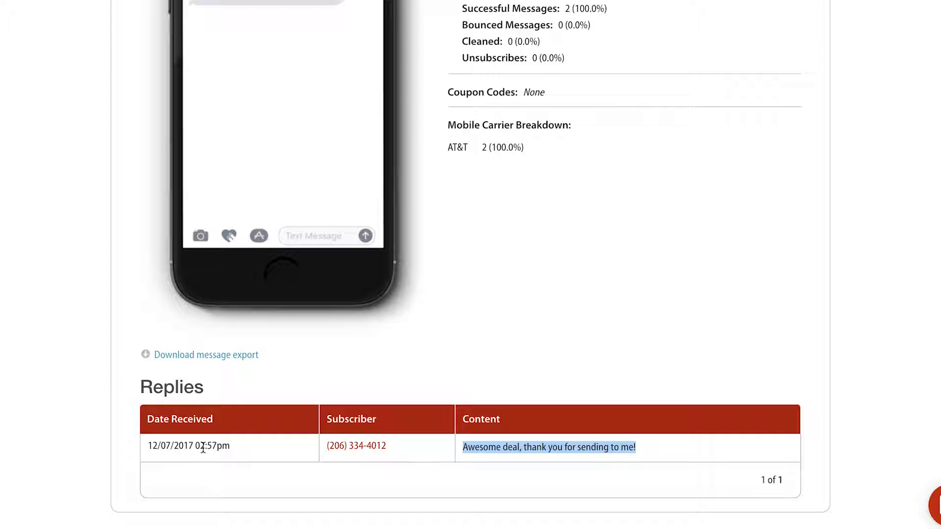
{"action": "left_click_drag", "start_coordinate": [267, 354], "coordinate": [149, 357]}
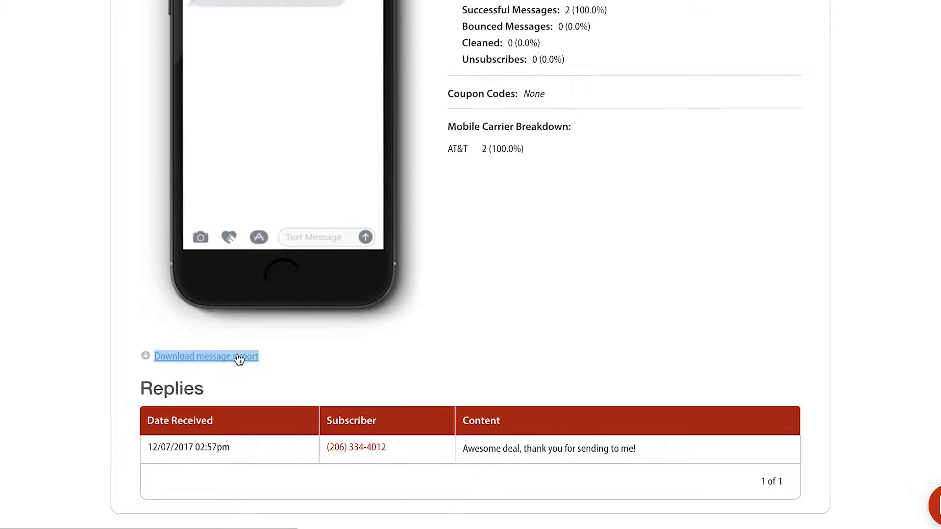
{"action": "scroll", "coordinate": [239, 359], "scroll_direction": "up", "scroll_amount": 8}
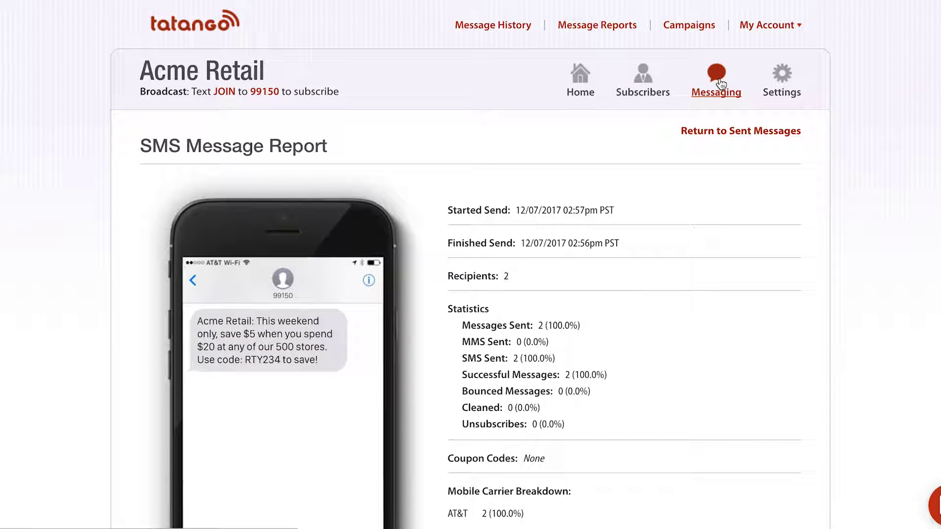
Start a new Acme Retail message, switching to MMS to see its fields, then back to SMS
{"action": "left_click", "coordinate": [718, 82]}
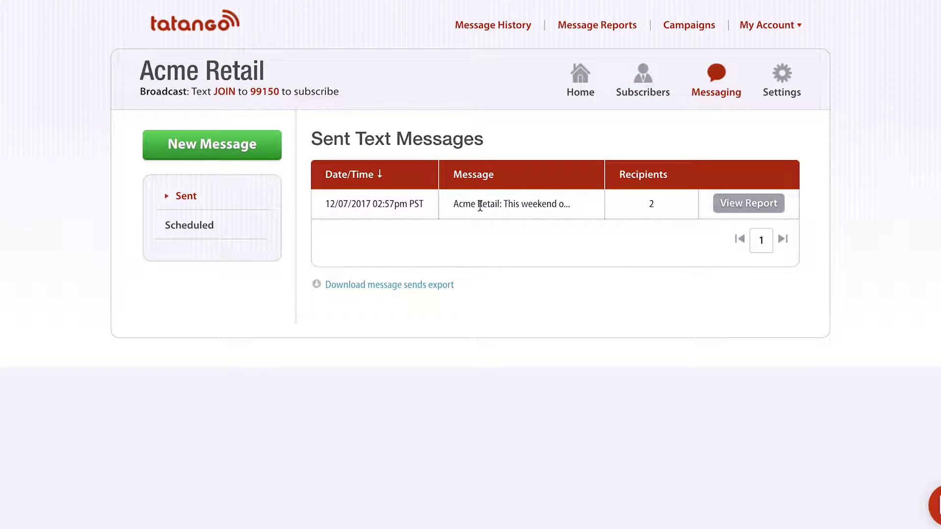
{"action": "left_click", "coordinate": [232, 145]}
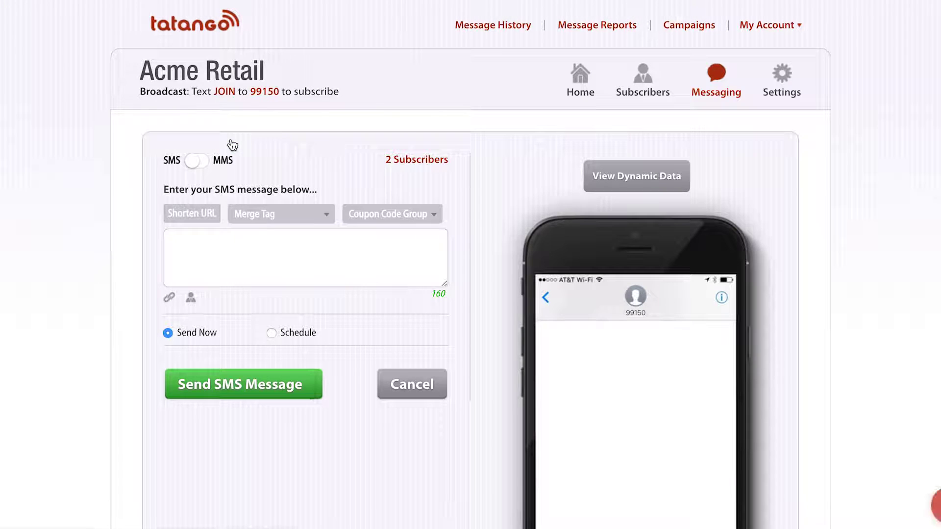
{"action": "left_click", "coordinate": [199, 162]}
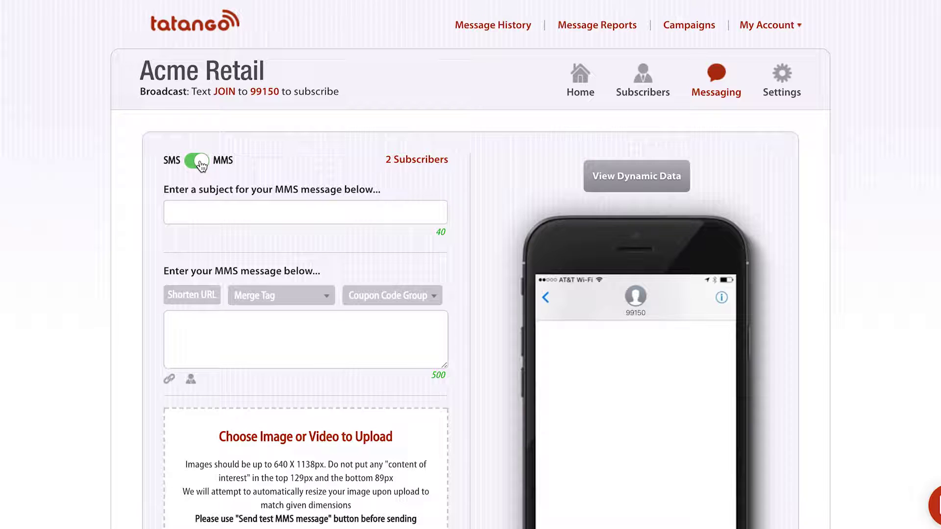
{"action": "scroll", "coordinate": [201, 164], "scroll_direction": "down", "scroll_amount": 3}
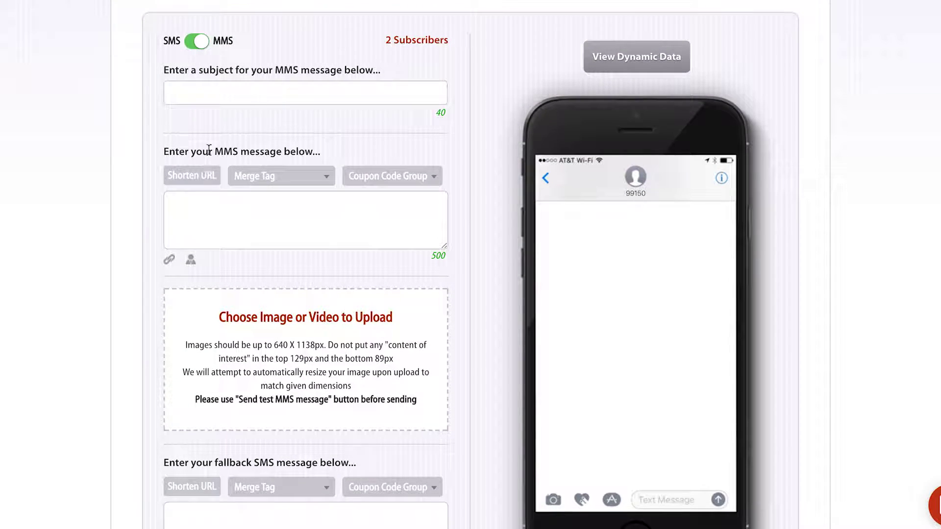
{"action": "left_click", "coordinate": [196, 41]}
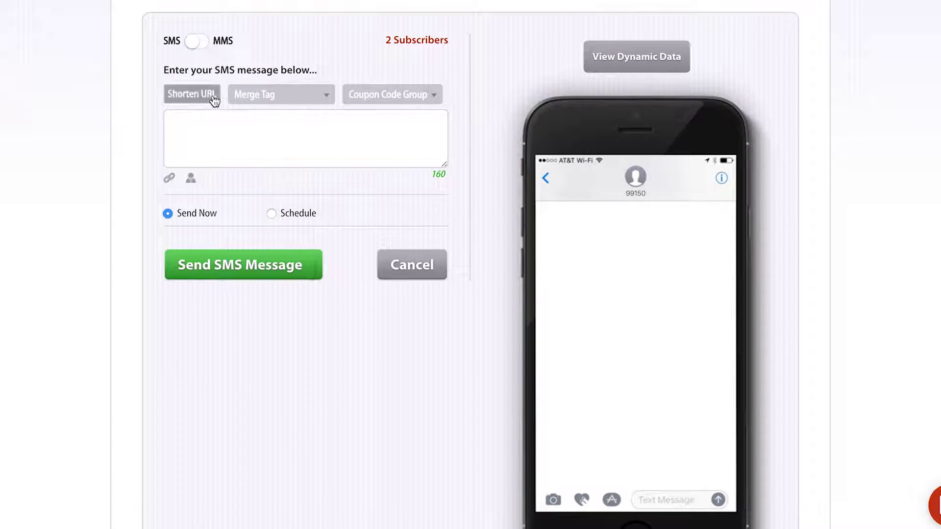
Switch the message to MMS and enter the subject 'this is the subject line.'
{"action": "left_click", "coordinate": [191, 42]}
{"action": "left_click", "coordinate": [203, 104]}
{"action": "type", "text": "this "}
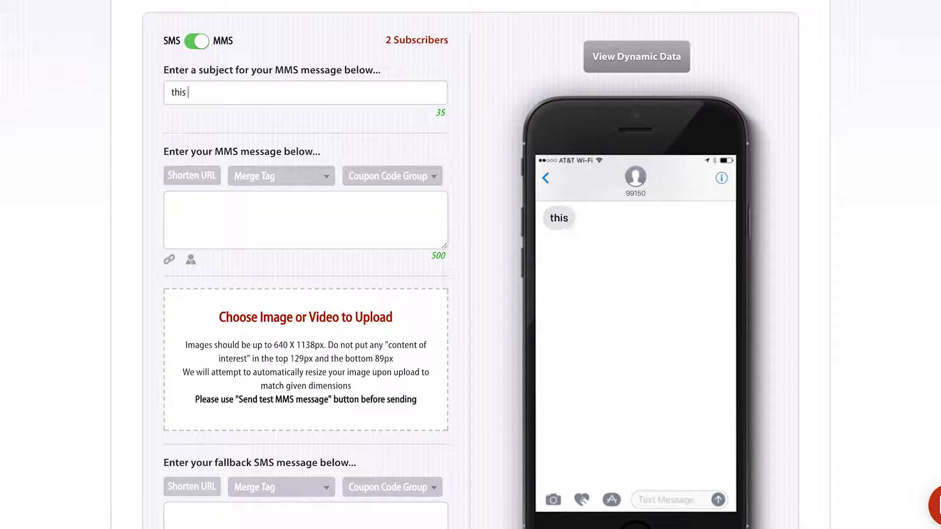
{"action": "type", "text": "is the "}
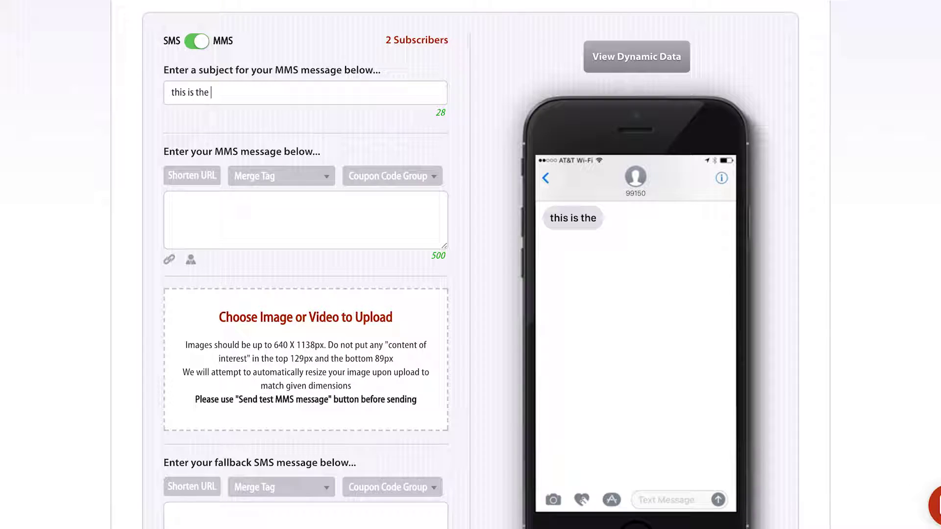
{"action": "type", "text": "subject line..."}
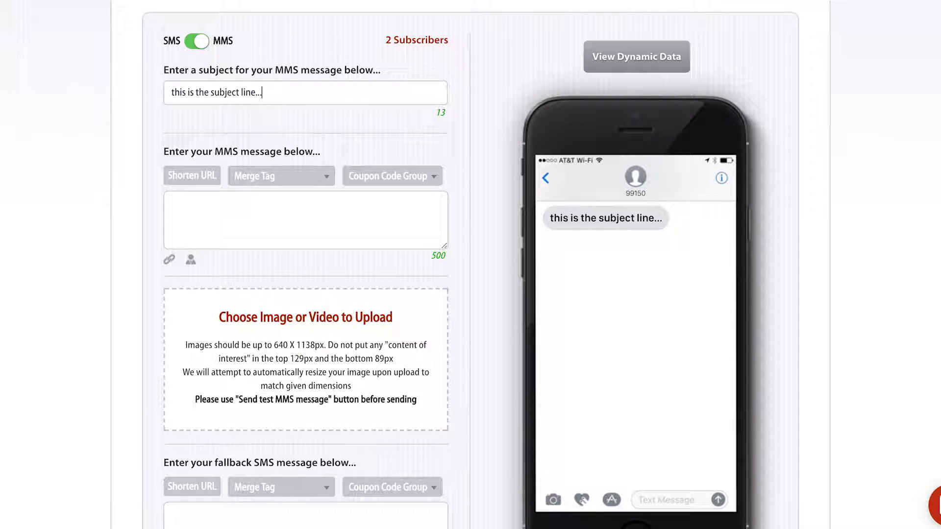
{"action": "triple_click", "coordinate": [577, 219]}
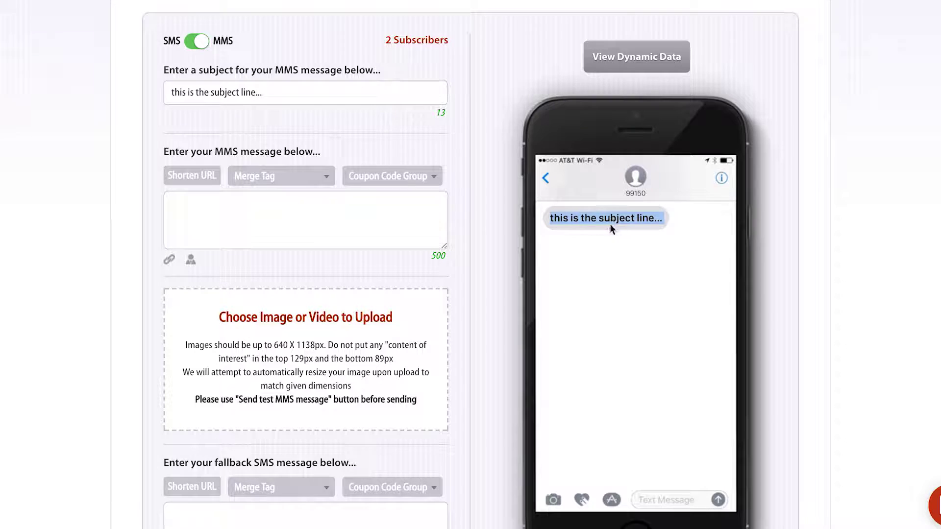
{"action": "left_click", "coordinate": [674, 216]}
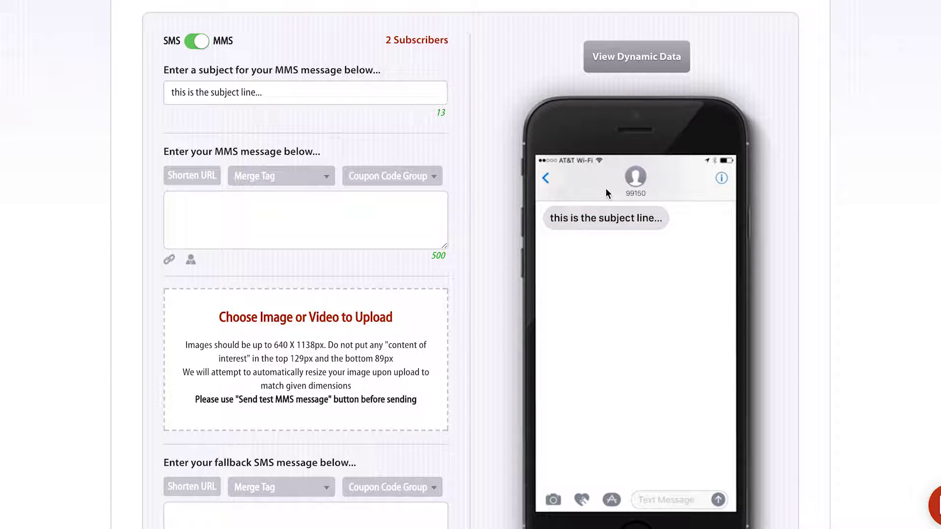
Write the MMS body 'Acme Retail: Save 20% off your next purchase. Use code TXT20'
{"action": "left_click", "coordinate": [343, 193]}
{"action": "type", "text": "Acme "}
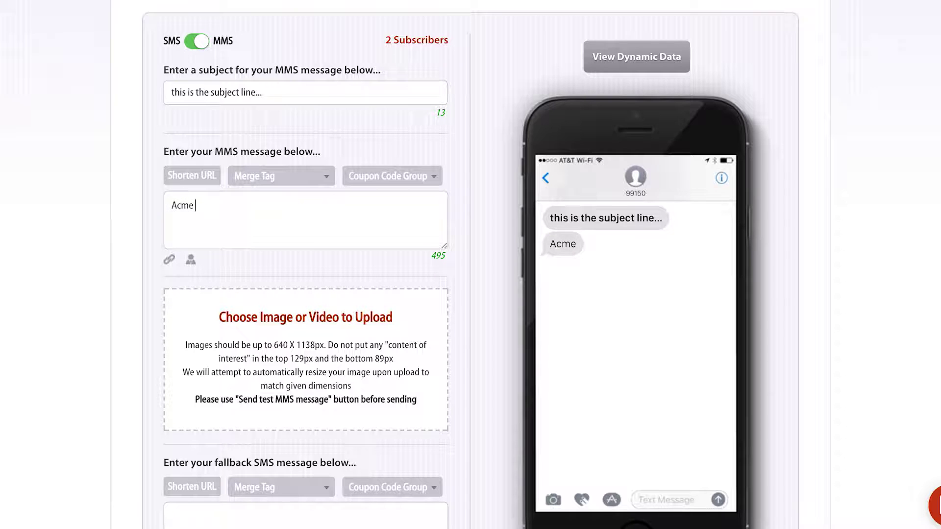
{"action": "type", "text": "Retail:"}
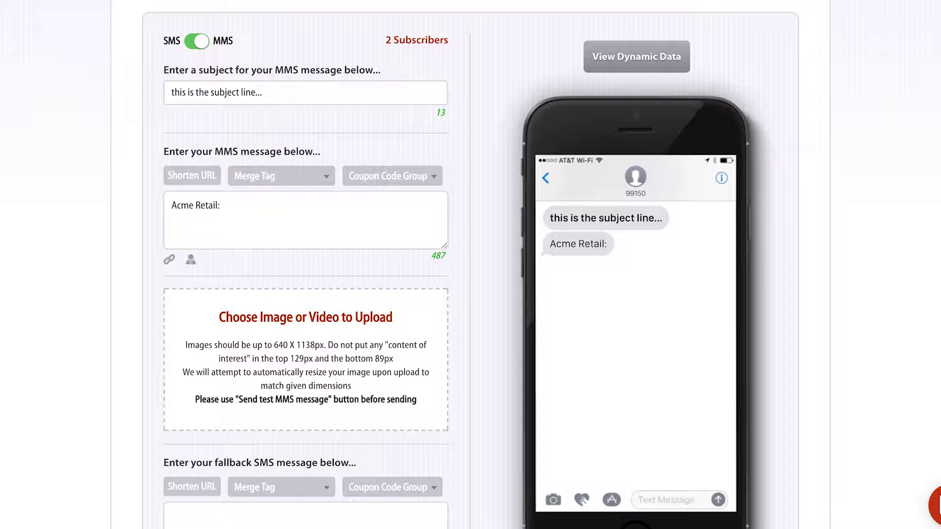
{"action": "type", "text": "sal"}
{"action": "key", "text": "BackSpace"}
{"action": "key", "text": "BackSpace"}
{"action": "key", "text": "BackSpace"}
{"action": "type", "text": "Save"}
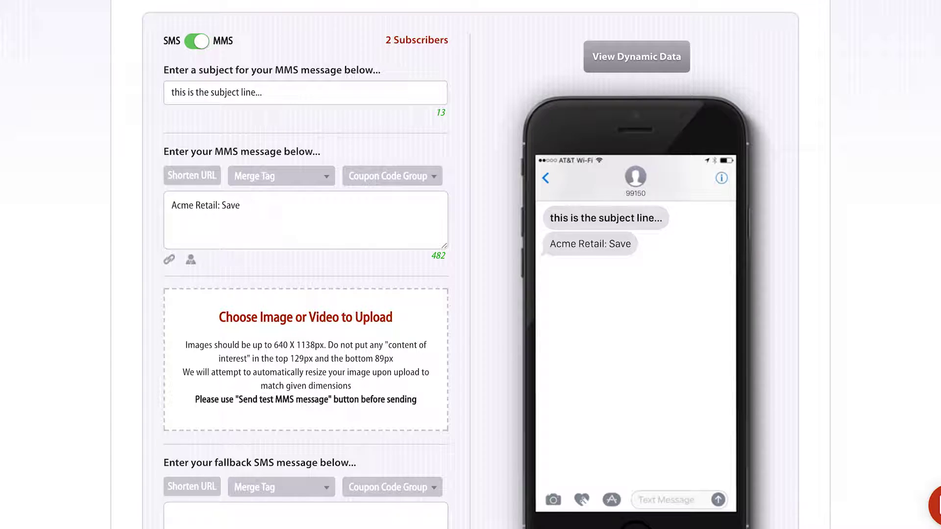
{"action": "type", "text": " 20% off your"}
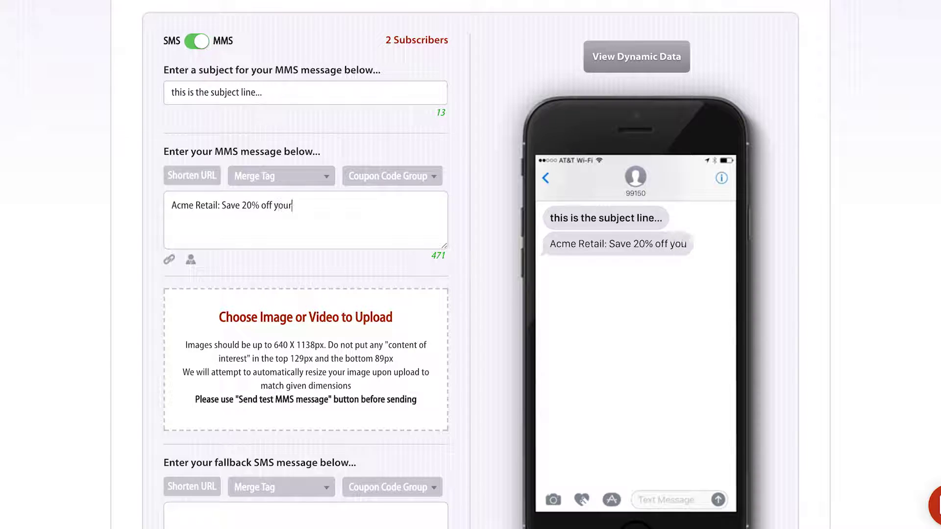
{"action": "type", "text": " next purchase. "}
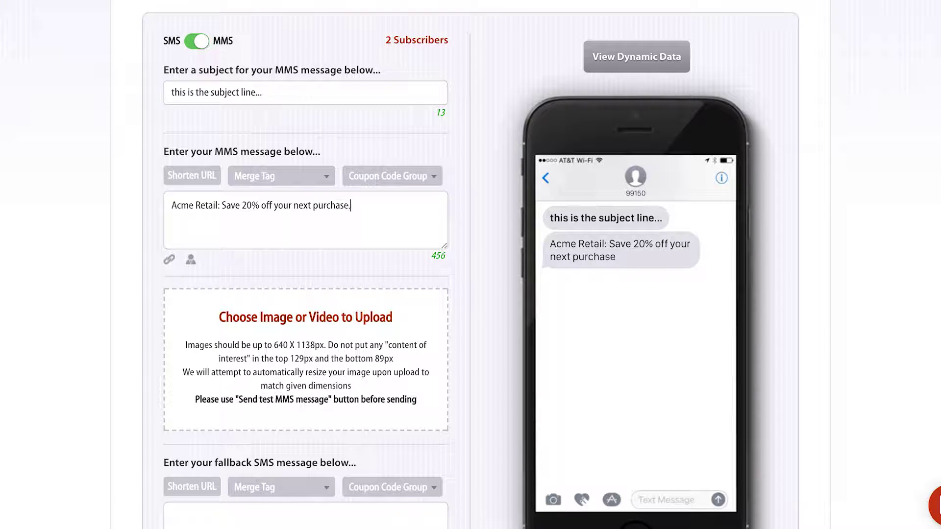
{"action": "type", "text": "Use code TXT20"}
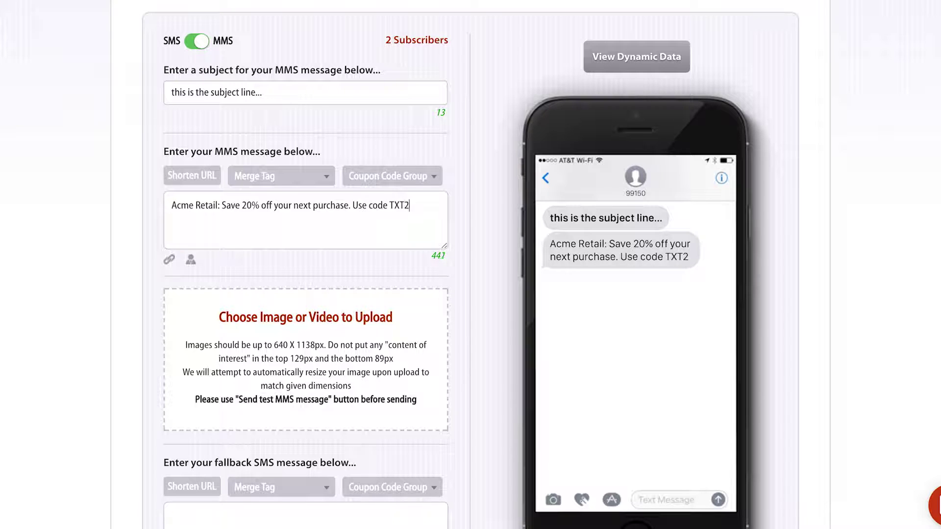
{"action": "scroll", "coordinate": [328, 210], "scroll_direction": "down", "scroll_amount": 1}
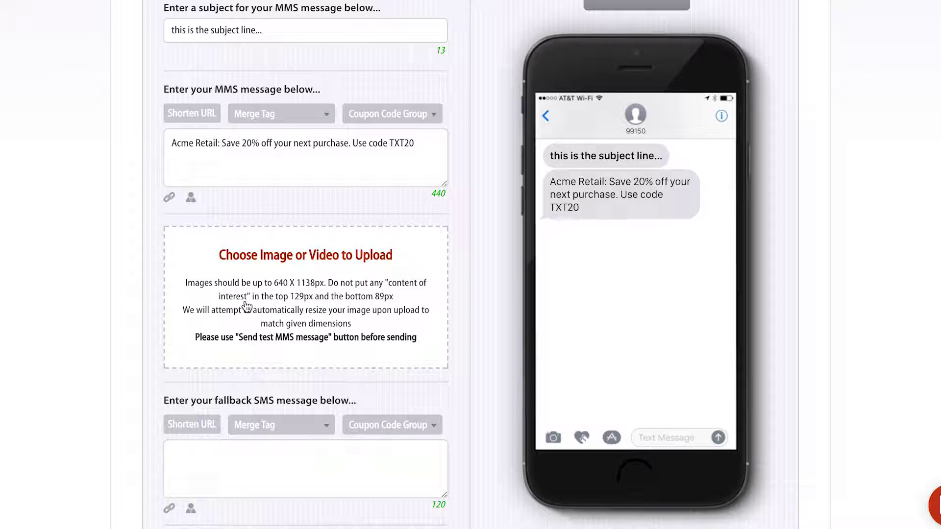
Upload NikeZoom-33-Blue-3.jpg from Downloads as the MMS image
{"action": "left_click", "coordinate": [246, 306]}
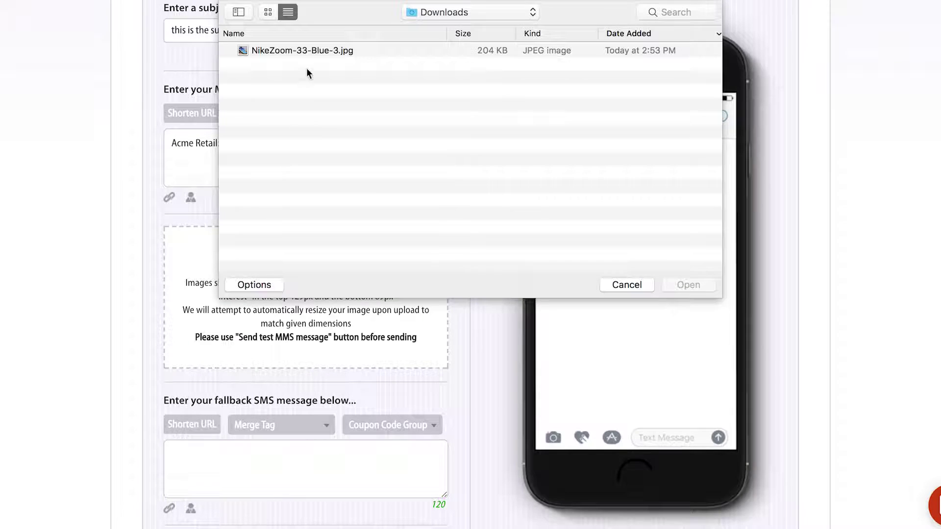
{"action": "left_click", "coordinate": [310, 52]}
{"action": "left_click", "coordinate": [689, 280]}
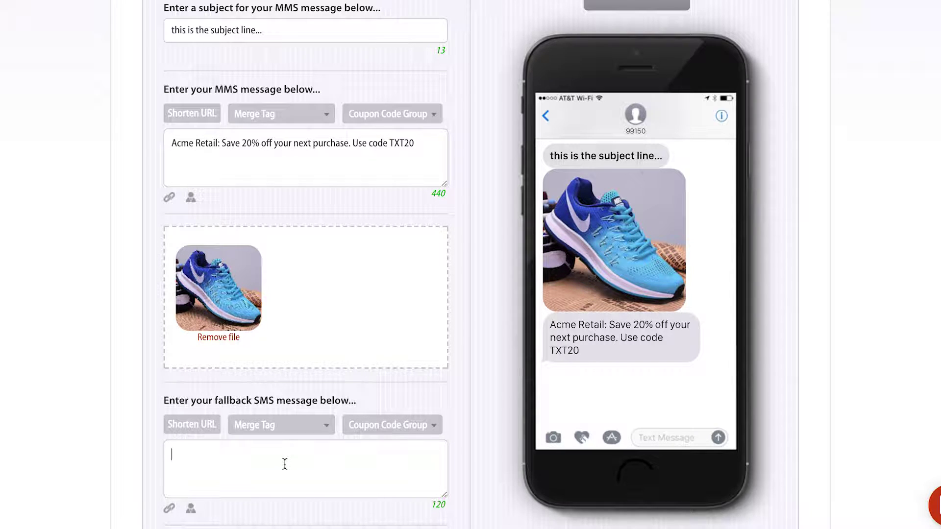
Enter 'Save 20% off, click here' as the fallback SMS text and review the form
{"action": "scroll", "coordinate": [284, 463], "scroll_direction": "down", "scroll_amount": 4}
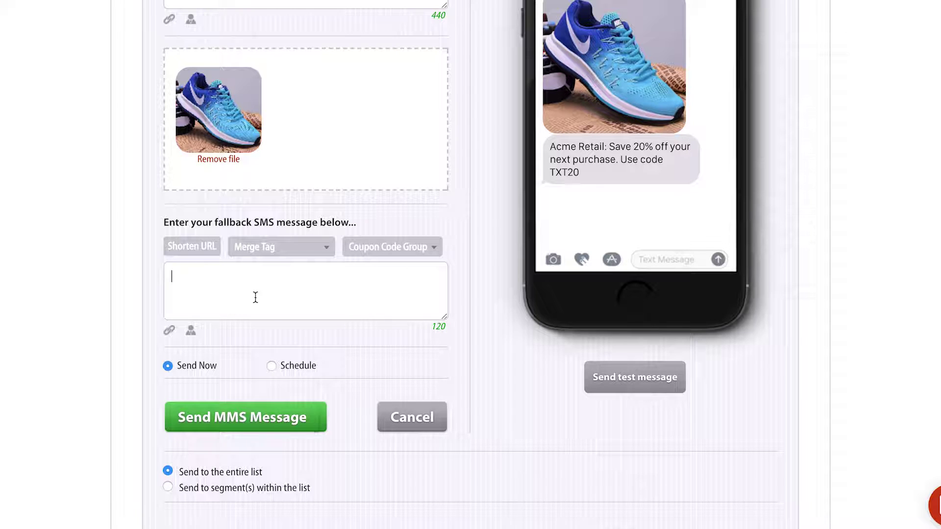
{"action": "type", "text": "Save 20% off, click here"}
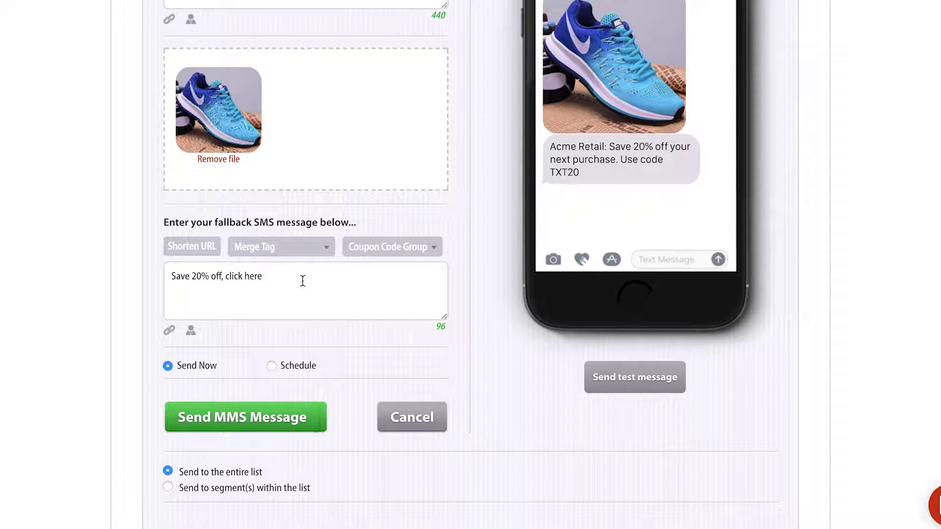
{"action": "scroll", "coordinate": [302, 280], "scroll_direction": "up", "scroll_amount": 5}
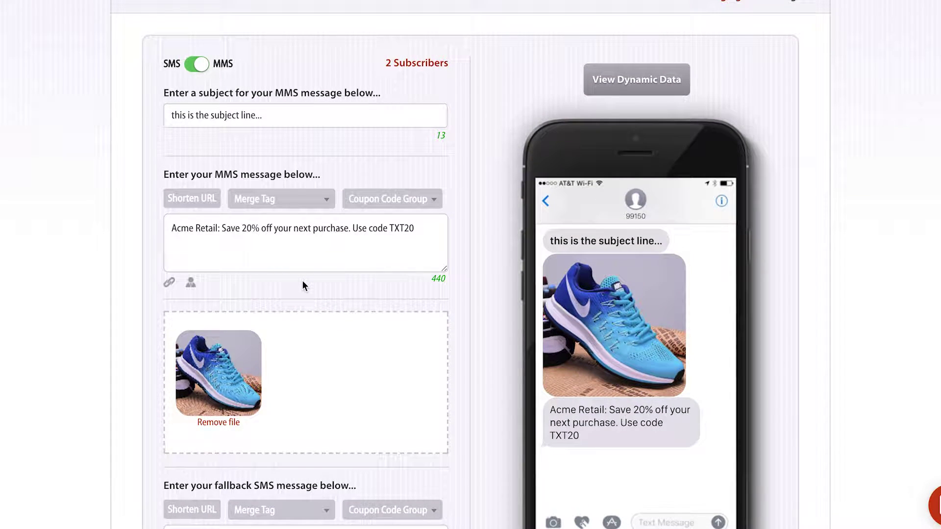
{"action": "scroll", "coordinate": [302, 282], "scroll_direction": "down", "scroll_amount": 1}
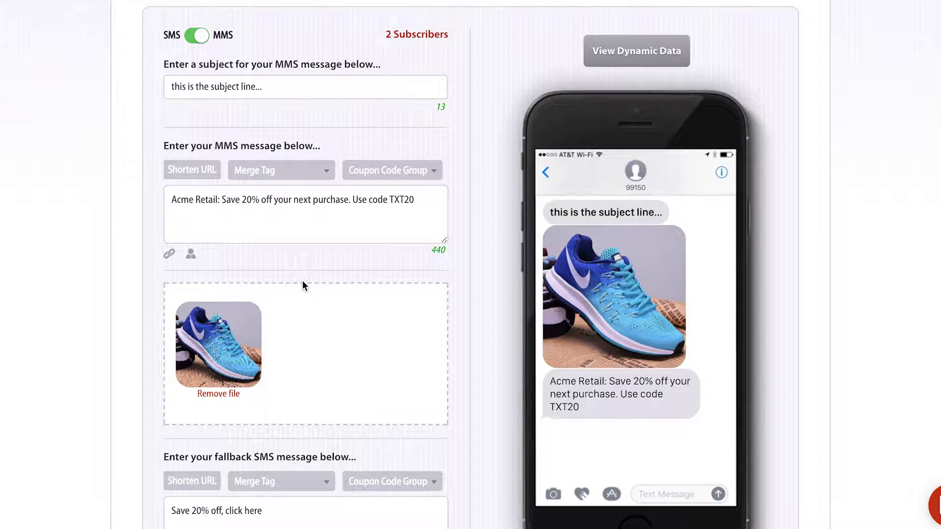
{"action": "scroll", "coordinate": [302, 284], "scroll_direction": "down", "scroll_amount": 5}
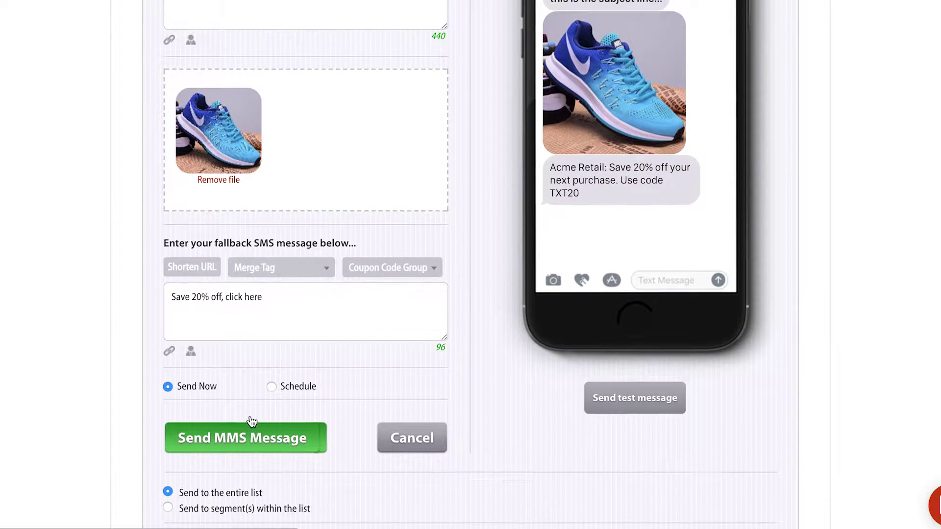
{"action": "scroll", "coordinate": [250, 421], "scroll_direction": "up", "scroll_amount": 6}
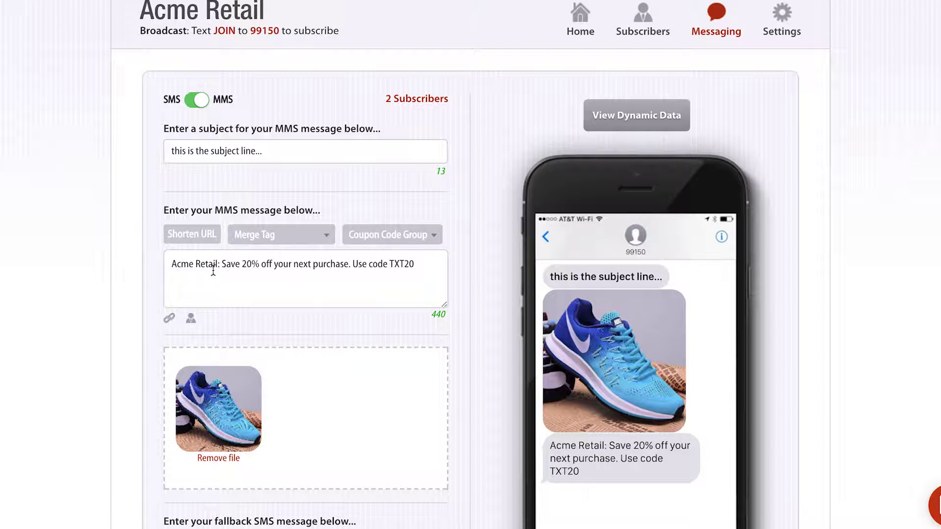
Append 'shop now:' and a shortened Tatango website link to the end of the message
{"action": "left_click", "coordinate": [429, 262]}
{"action": "type", "text": "shop now;"}
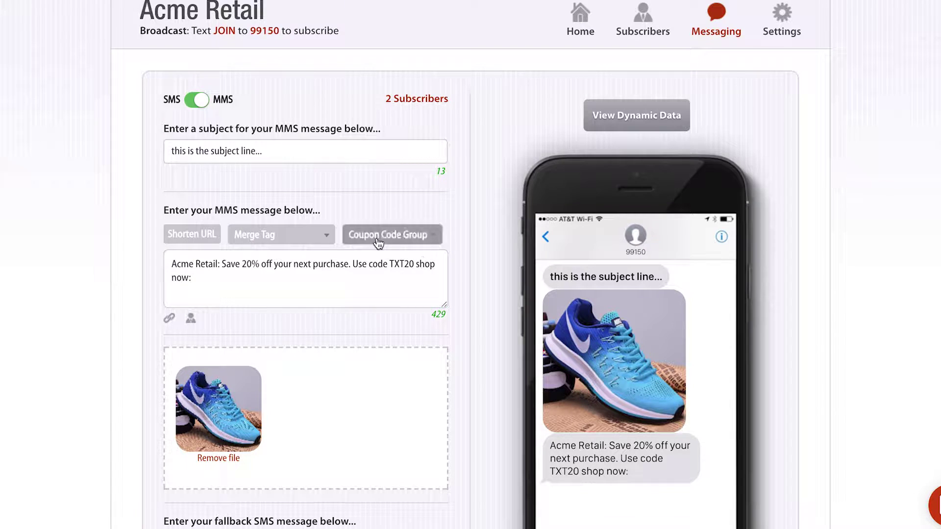
{"action": "left_click", "coordinate": [201, 232]}
{"action": "type", "text": "ww."}
{"action": "type", "text": "w.tatango.com"}
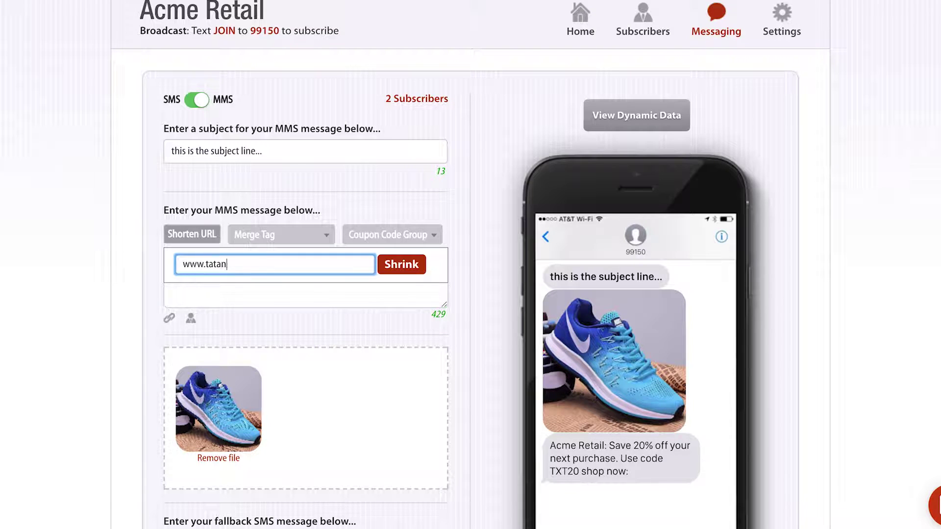
{"action": "left_click", "coordinate": [401, 264]}
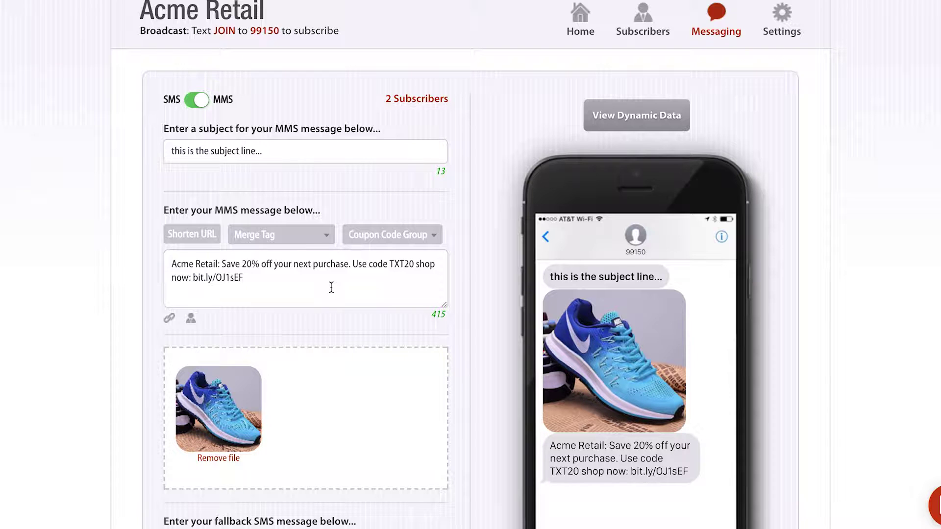
{"action": "left_click_drag", "start_coordinate": [244, 277], "coordinate": [196, 277]}
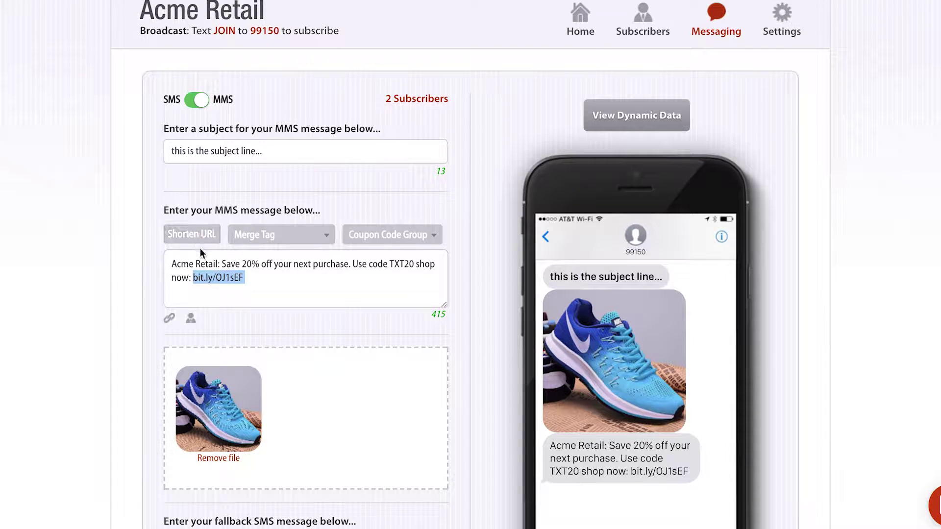
{"action": "left_click", "coordinate": [193, 237]}
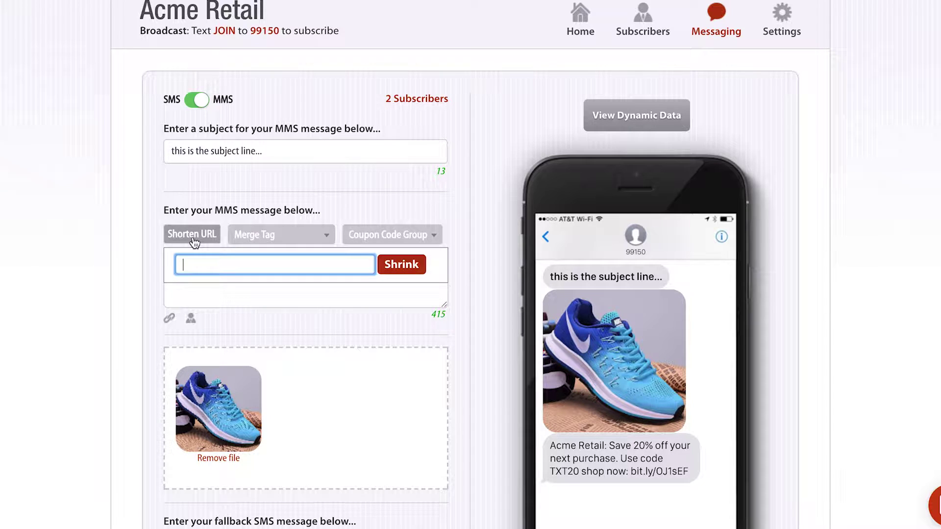
{"action": "type", "text": "www.facebook.com"}
{"action": "left_click", "coordinate": [403, 265]}
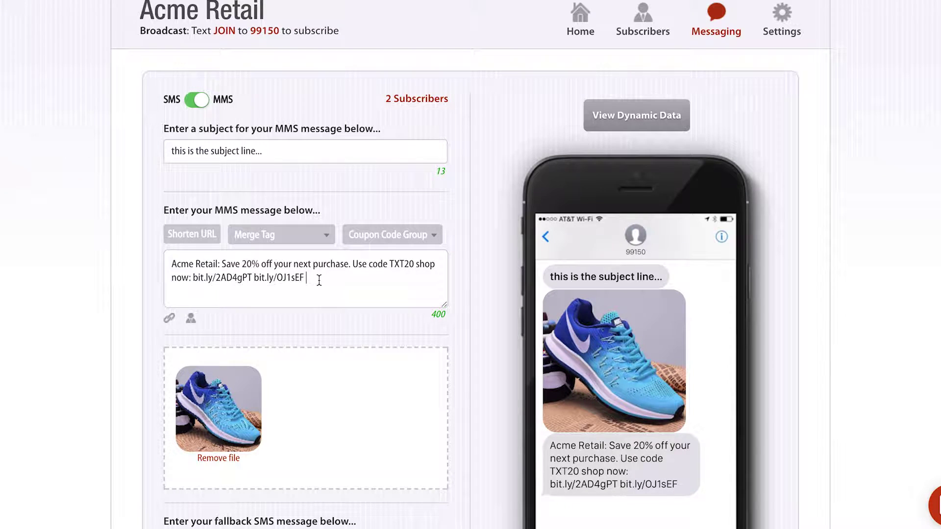
Insert 'Hi' and a {FIRST_NAME} merge tag right after 'Acme Retail:' in the message
{"action": "left_click", "coordinate": [222, 263]}
{"action": "type", "text": "Hi Save"}
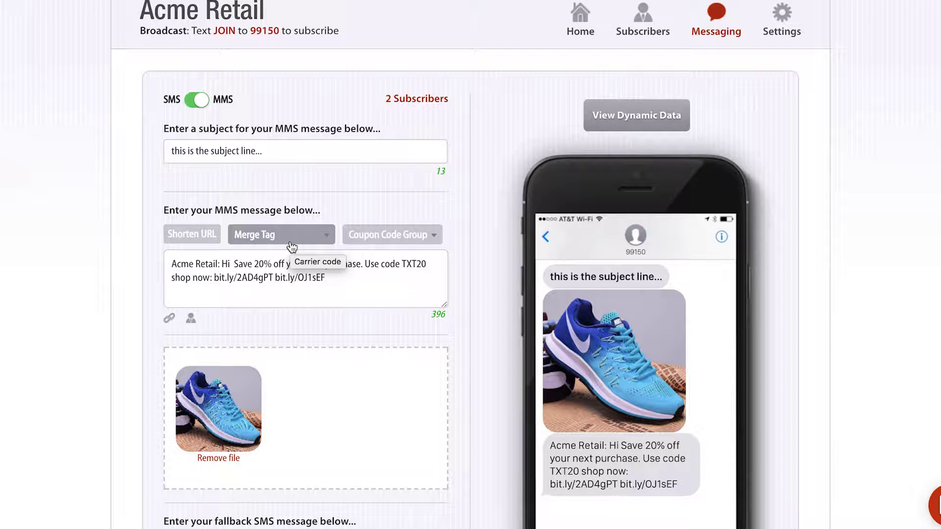
{"action": "left_click", "coordinate": [269, 237]}
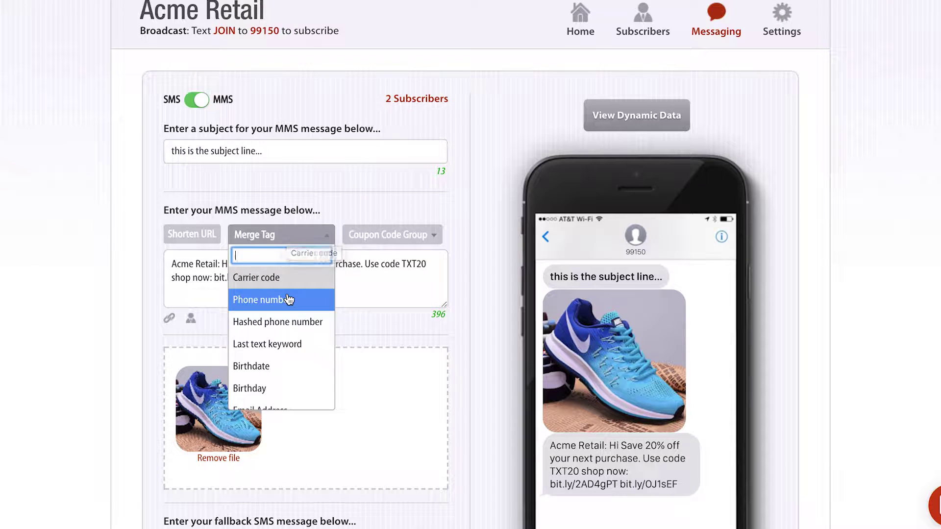
{"action": "scroll", "coordinate": [289, 298], "scroll_direction": "down", "scroll_amount": 1}
{"action": "scroll", "coordinate": [289, 299], "scroll_direction": "down", "scroll_amount": 2}
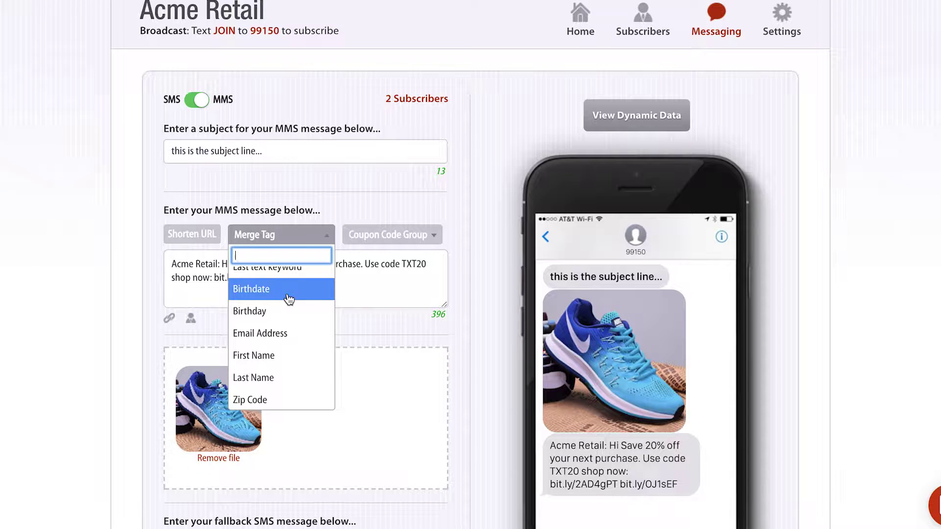
{"action": "left_click", "coordinate": [269, 355]}
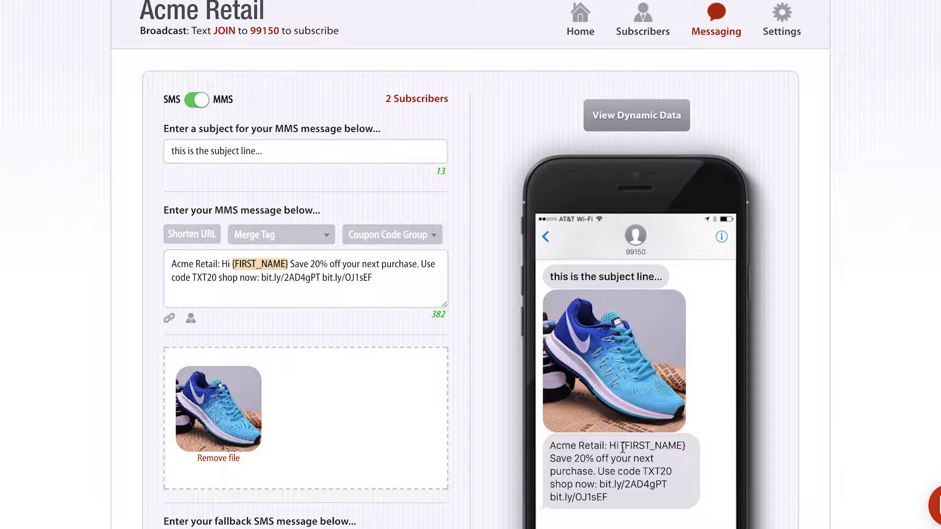
{"action": "left_click_drag", "start_coordinate": [622, 447], "coordinate": [689, 445]}
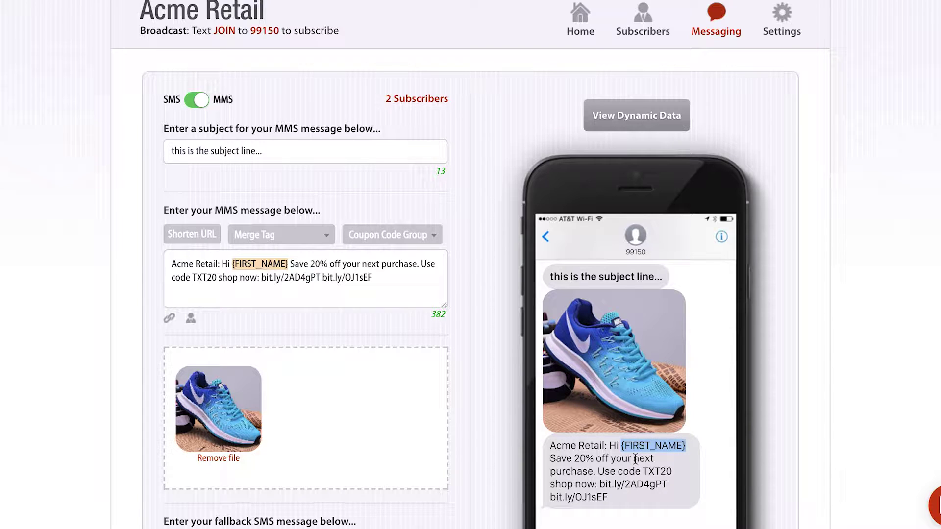
Preview the message filled with real subscriber names, stepping from the first to the second subscriber
{"action": "left_click", "coordinate": [655, 119]}
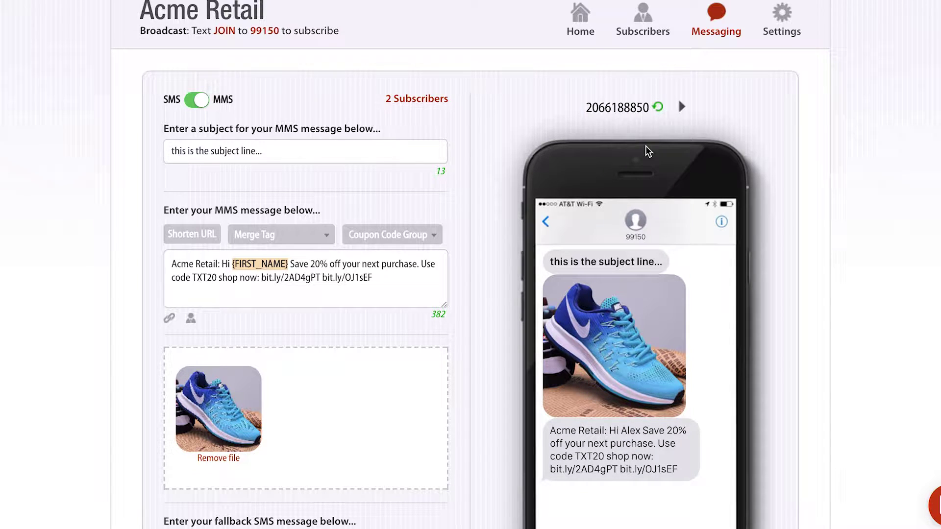
{"action": "left_click_drag", "start_coordinate": [588, 105], "coordinate": [646, 111]}
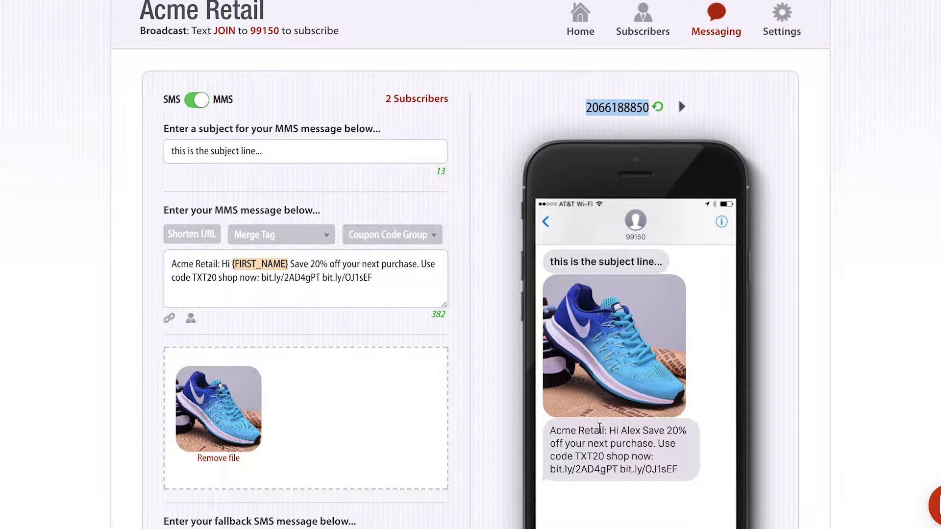
{"action": "left_click_drag", "start_coordinate": [621, 433], "coordinate": [639, 433]}
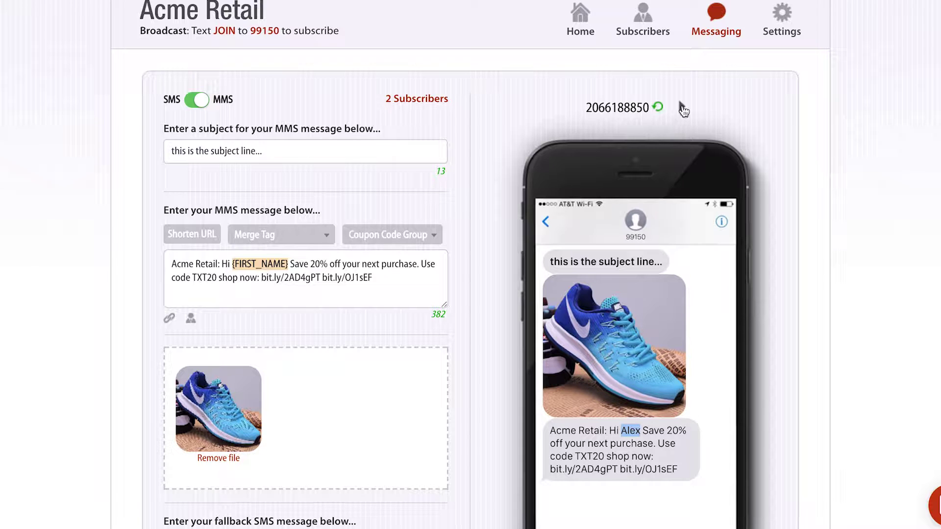
{"action": "left_click", "coordinate": [682, 109]}
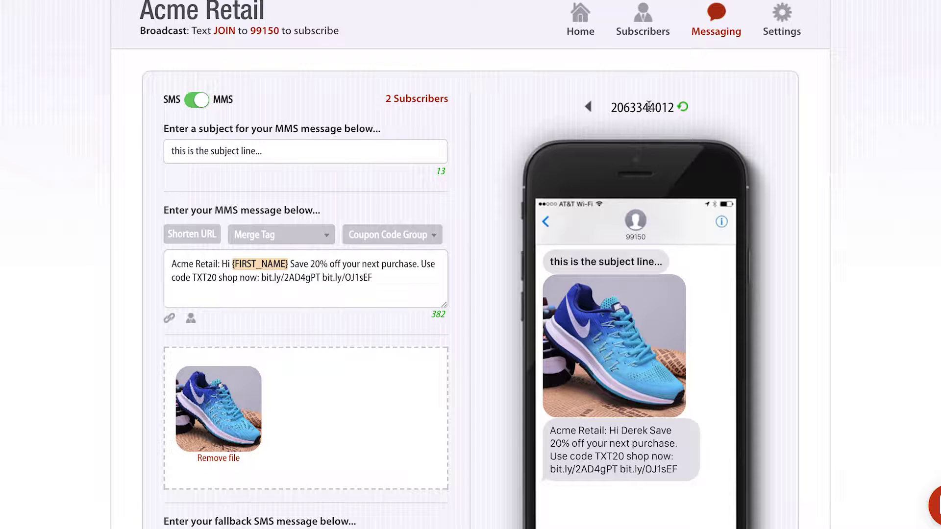
{"action": "left_click", "coordinate": [620, 432]}
{"action": "left_click_drag", "start_coordinate": [621, 432], "coordinate": [647, 434]}
{"action": "left_click", "coordinate": [394, 280]}
Insert the SUMMER_PROMOTION coupon tag, then delete it from the wrong spot in the message
{"action": "left_click", "coordinate": [397, 236]}
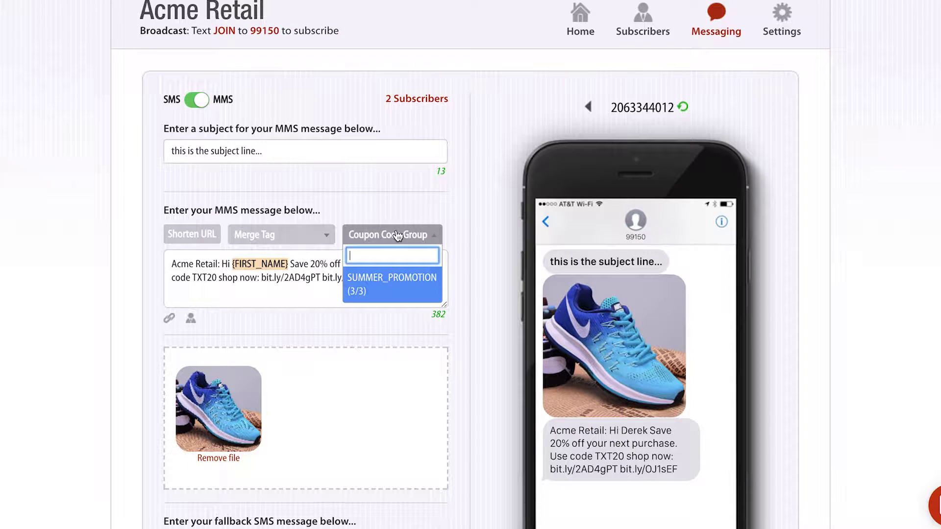
{"action": "left_click", "coordinate": [382, 286]}
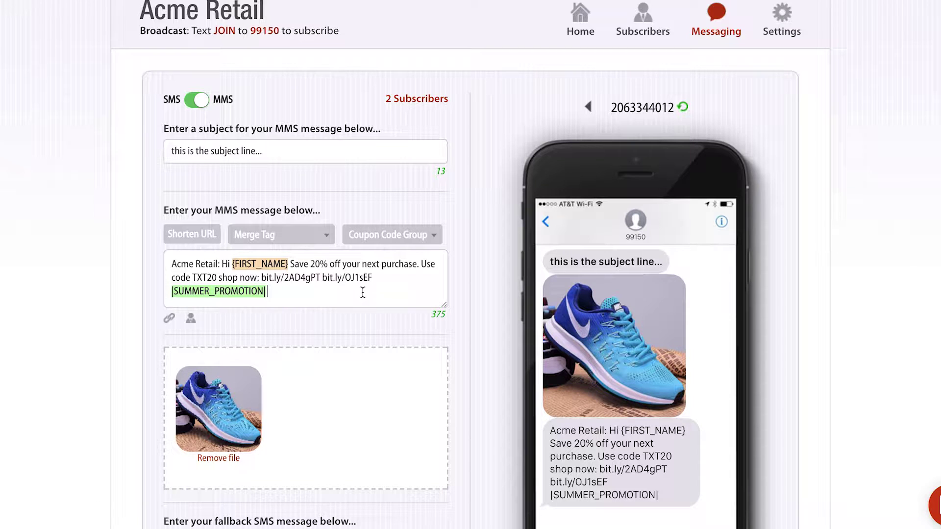
{"action": "left_click", "coordinate": [392, 242]}
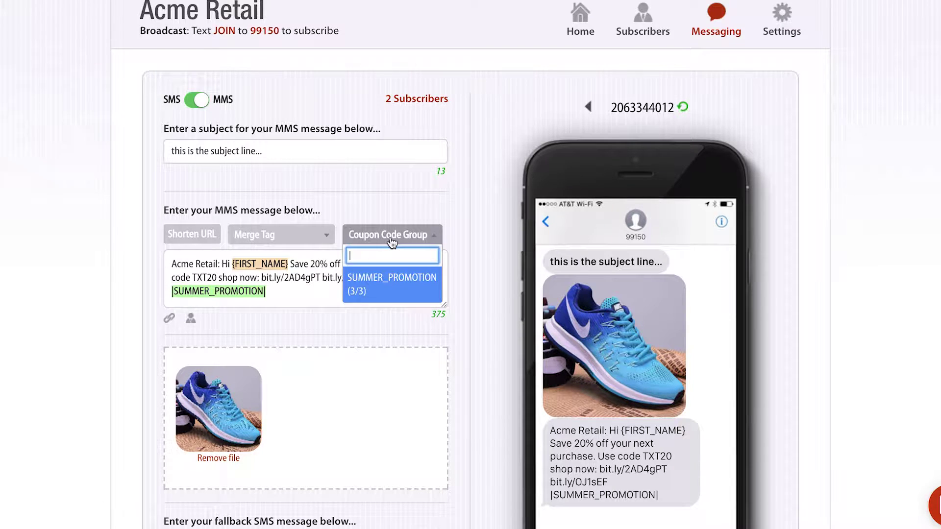
{"action": "left_click", "coordinate": [375, 284]}
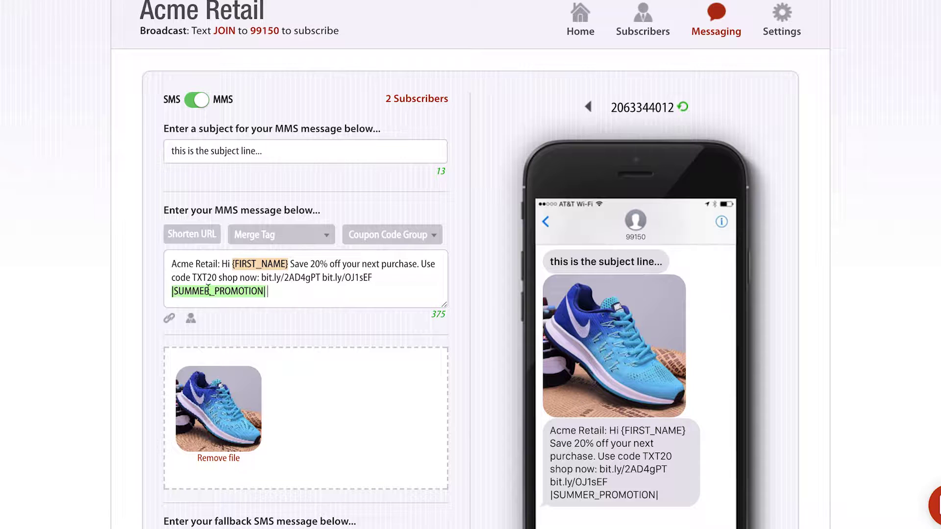
{"action": "left_click_drag", "start_coordinate": [285, 290], "coordinate": [166, 292]}
{"action": "key", "text": "BackSpace"}
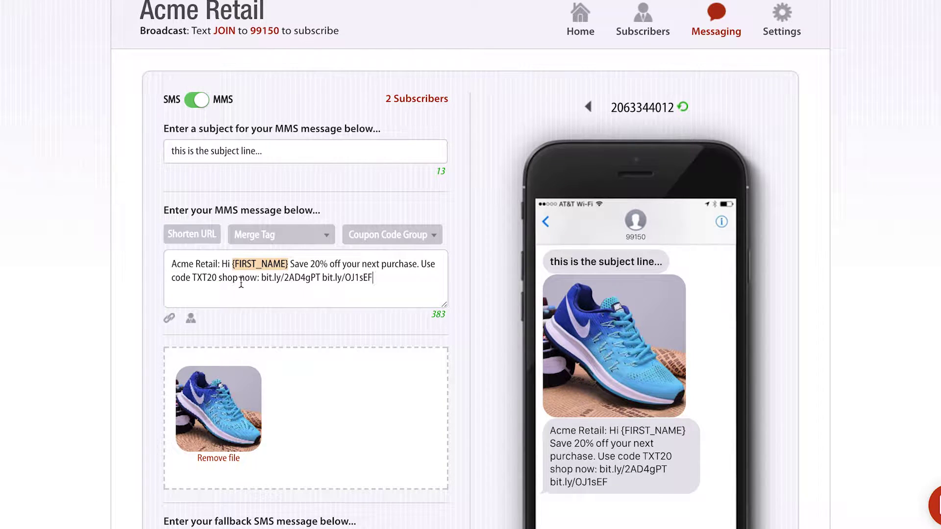
Replace the fixed code TXT20 with the SUMMER_PROMOTION coupon code tag
{"action": "left_click", "coordinate": [191, 277]}
{"action": "left_click_drag", "start_coordinate": [192, 278], "coordinate": [216, 277]}
{"action": "key", "text": "BackSpace"}
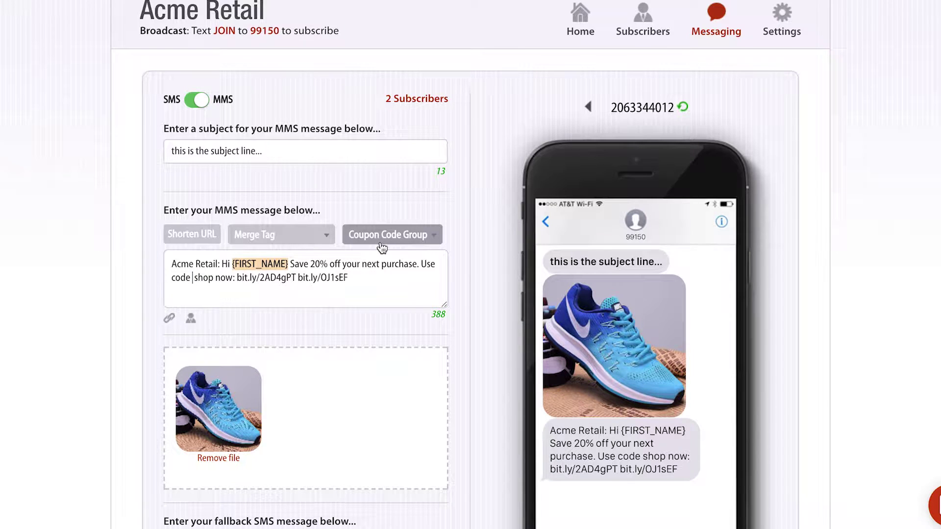
{"action": "left_click", "coordinate": [389, 235]}
{"action": "left_click", "coordinate": [391, 277]}
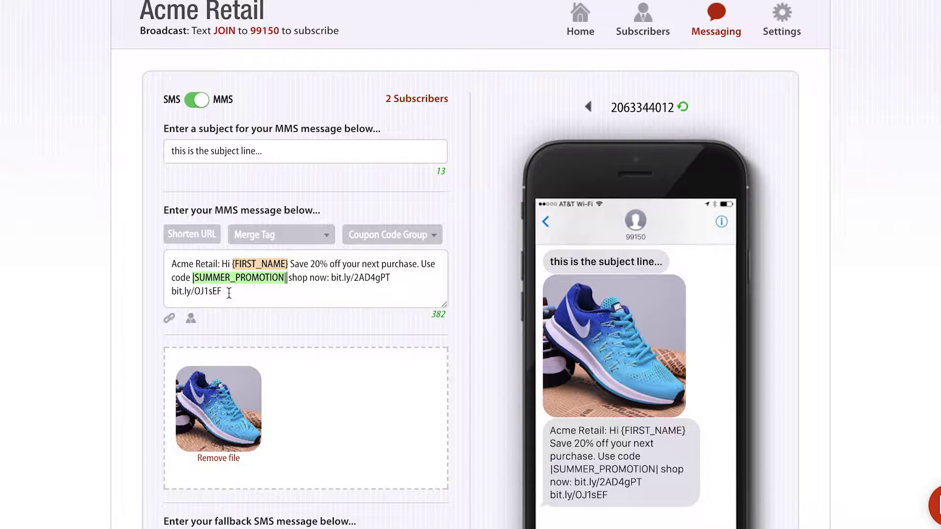
Refresh the phone preview showing code 12345, then view the previous subscriber's code a1b2c3
{"action": "left_click", "coordinate": [683, 108]}
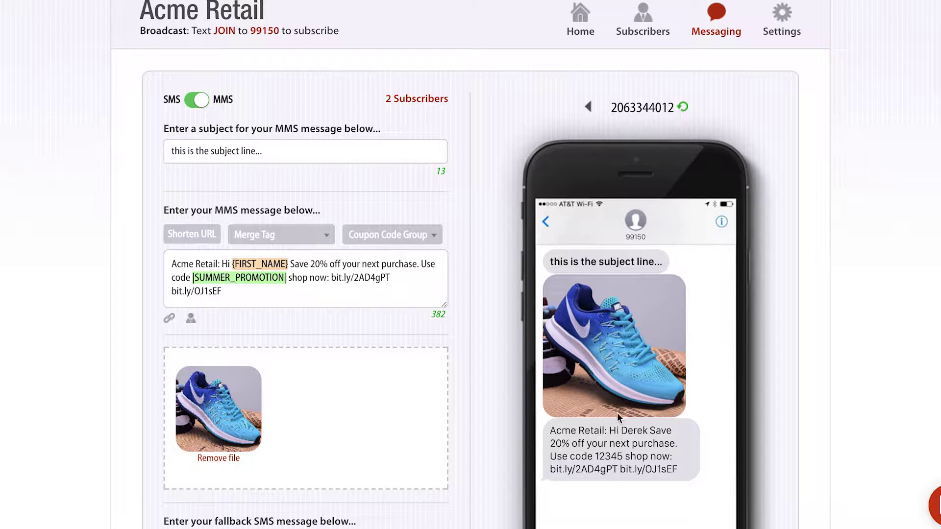
{"action": "left_click_drag", "start_coordinate": [594, 458], "coordinate": [621, 457]}
{"action": "left_click", "coordinate": [589, 109]}
{"action": "left_click_drag", "start_coordinate": [575, 454], "coordinate": [606, 457]}
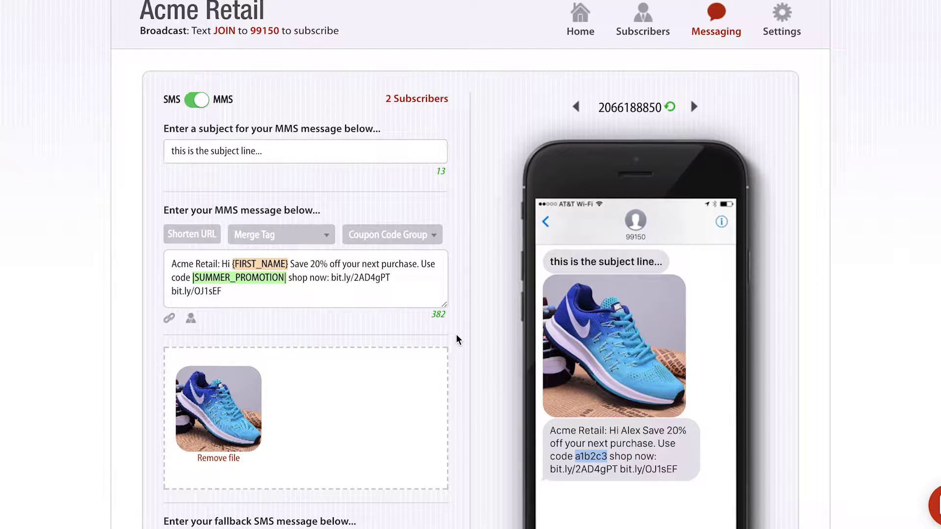
Enter two test phone numbers in the quick test message window, then close it
{"action": "scroll", "coordinate": [455, 339], "scroll_direction": "down", "scroll_amount": 1}
{"action": "scroll", "coordinate": [456, 335], "scroll_direction": "down", "scroll_amount": 3}
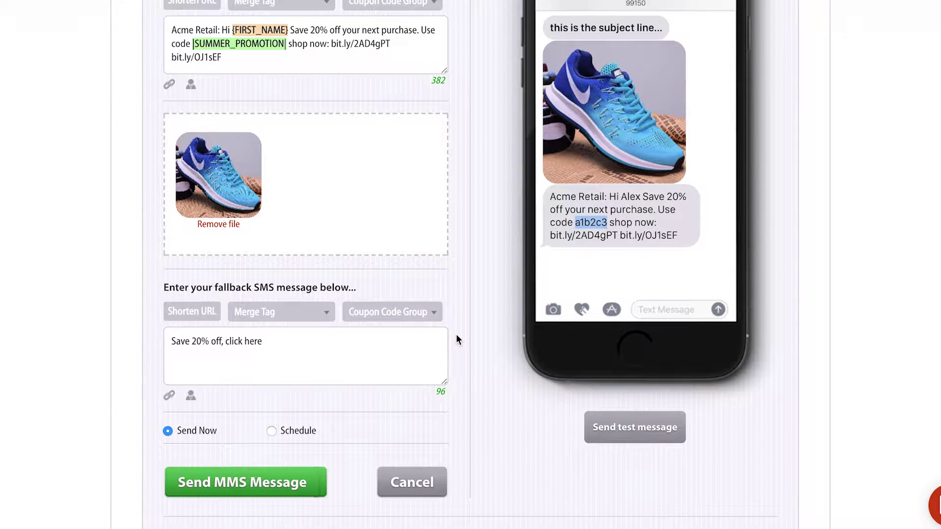
{"action": "scroll", "coordinate": [456, 335], "scroll_direction": "down", "scroll_amount": 1}
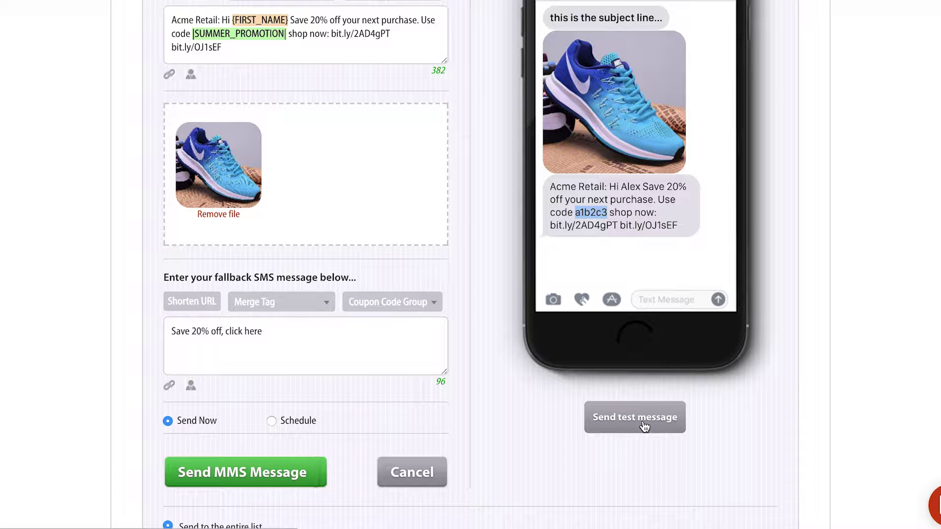
{"action": "left_click", "coordinate": [644, 424]}
{"action": "left_click", "coordinate": [346, 195]}
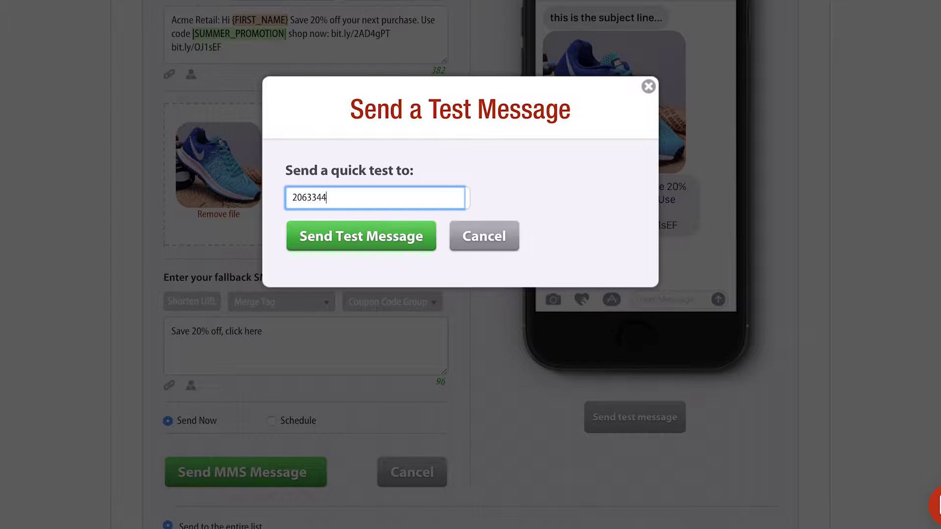
{"action": "left_click", "coordinate": [647, 87]}
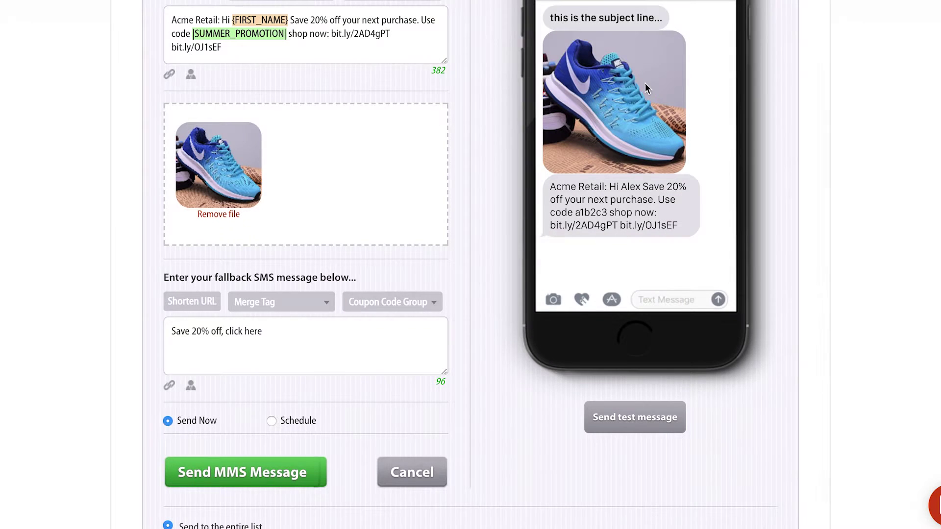
{"action": "scroll", "coordinate": [465, 214], "scroll_direction": "down", "scroll_amount": 3}
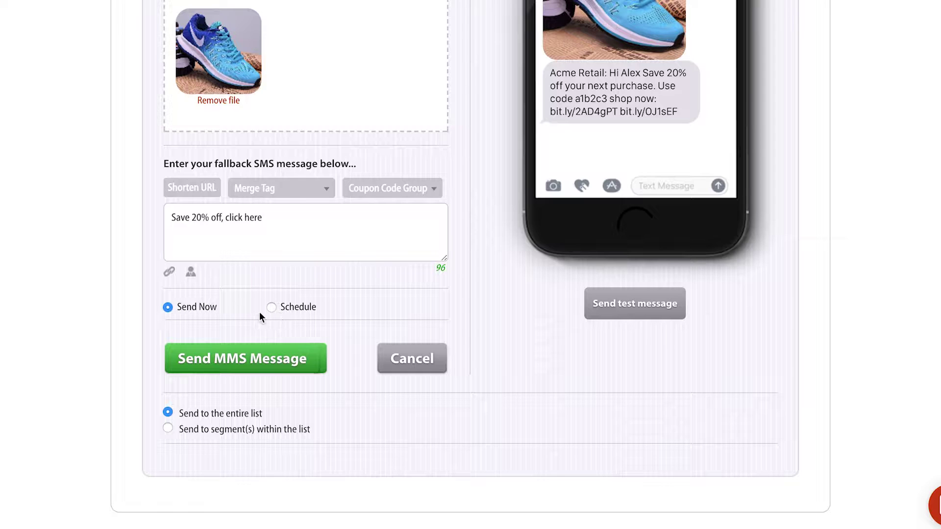
Switch to Schedule with a Birthday trigger set to 1 Days After, then select the day count
{"action": "left_click", "coordinate": [304, 307]}
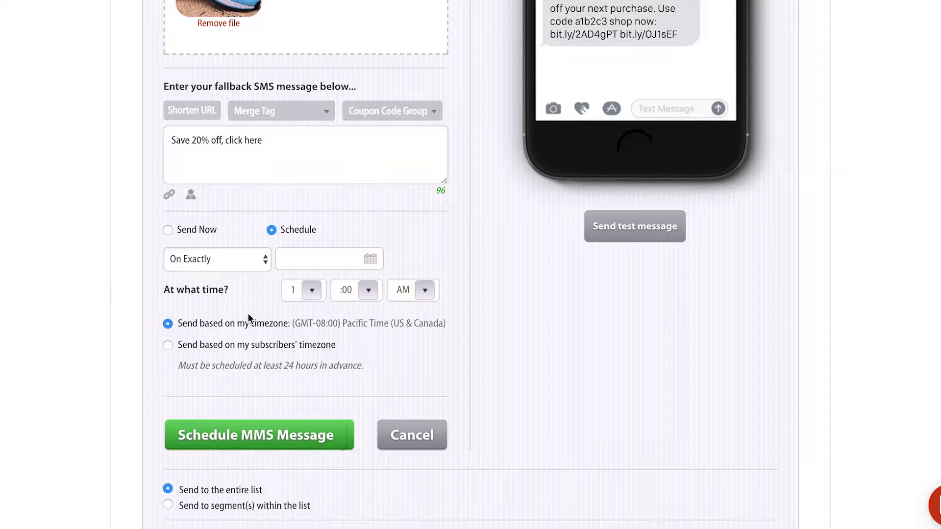
{"action": "left_click", "coordinate": [228, 263]}
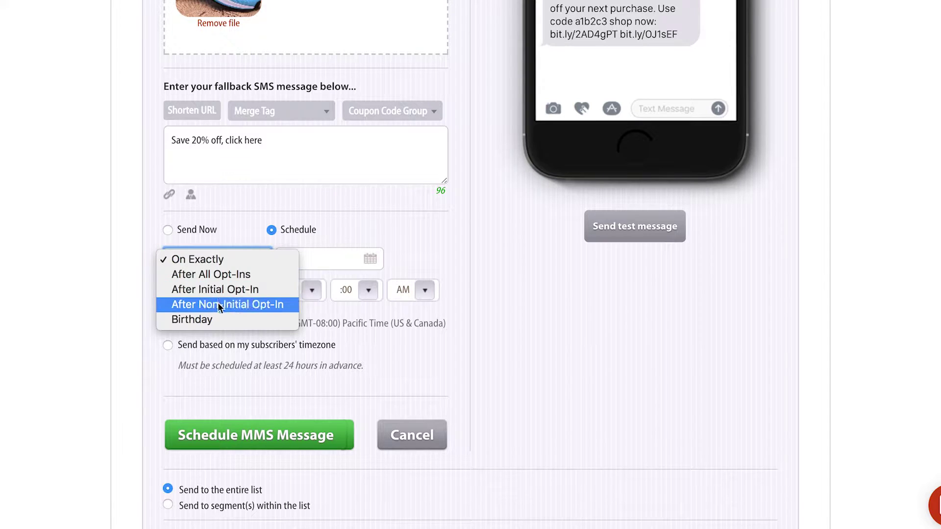
{"action": "left_click", "coordinate": [218, 319]}
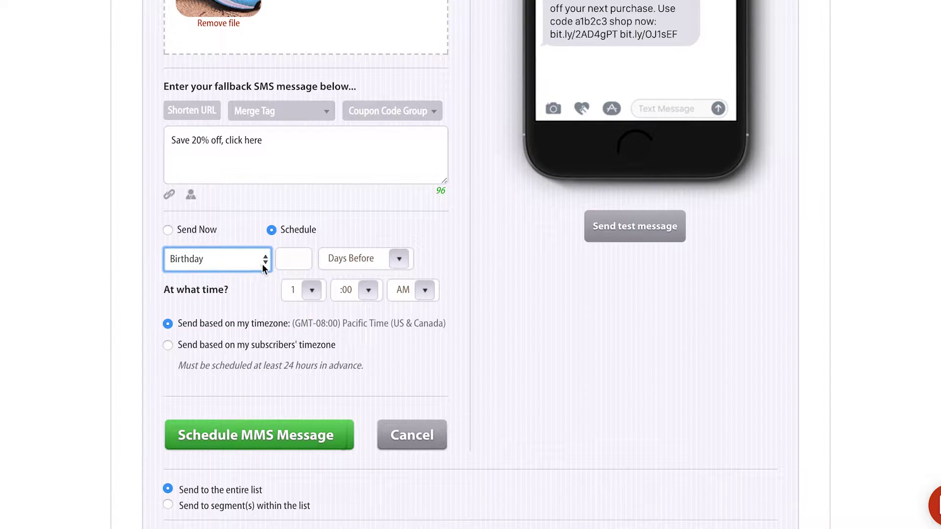
{"action": "left_click", "coordinate": [296, 256]}
{"action": "type", "text": "1"}
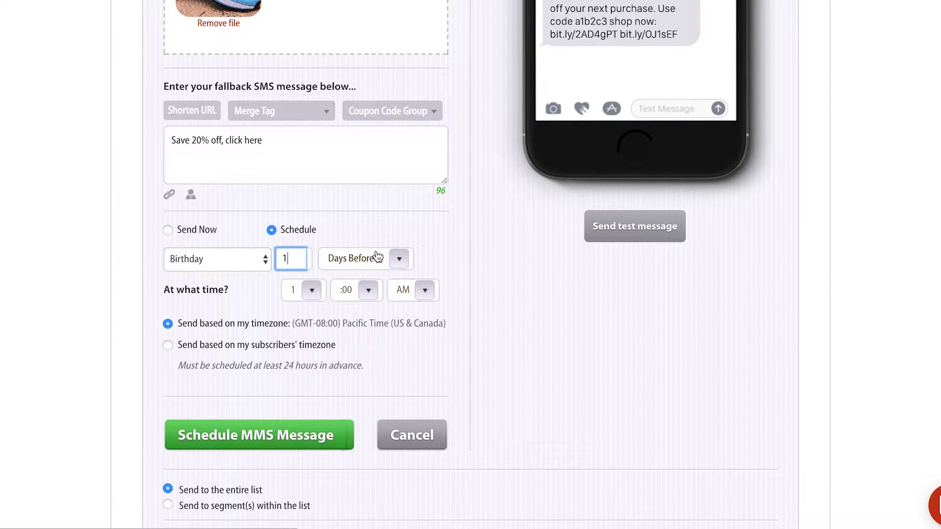
{"action": "left_click", "coordinate": [371, 263]}
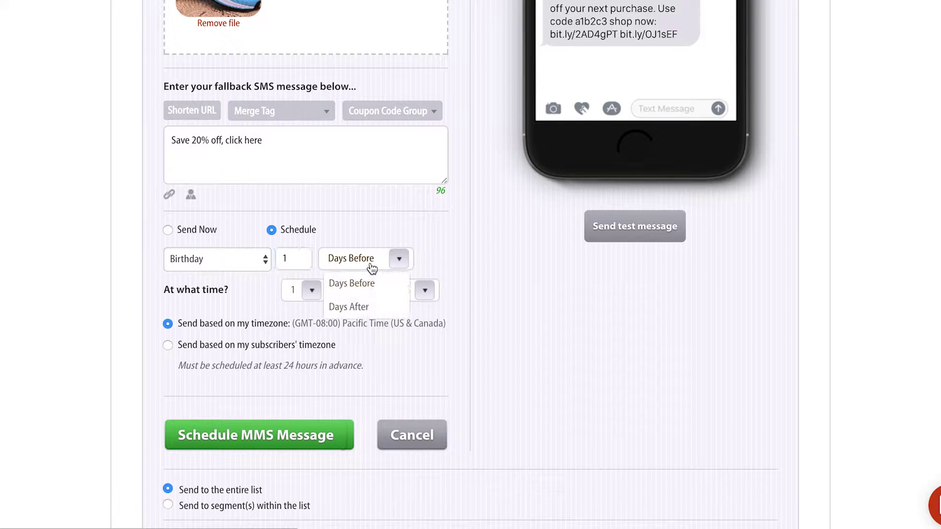
{"action": "left_click", "coordinate": [370, 308]}
{"action": "double_click", "coordinate": [289, 258]}
Change the day count to 5, then switch back to On Exactly 12/15/2017 at 1:00 PM
{"action": "type", "text": "5"}
{"action": "left_click", "coordinate": [237, 260]}
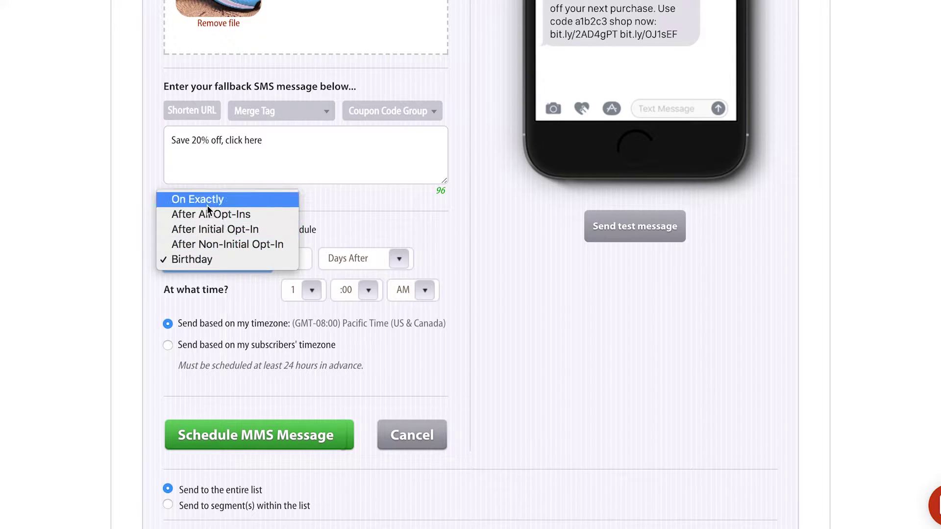
{"action": "left_click", "coordinate": [207, 205]}
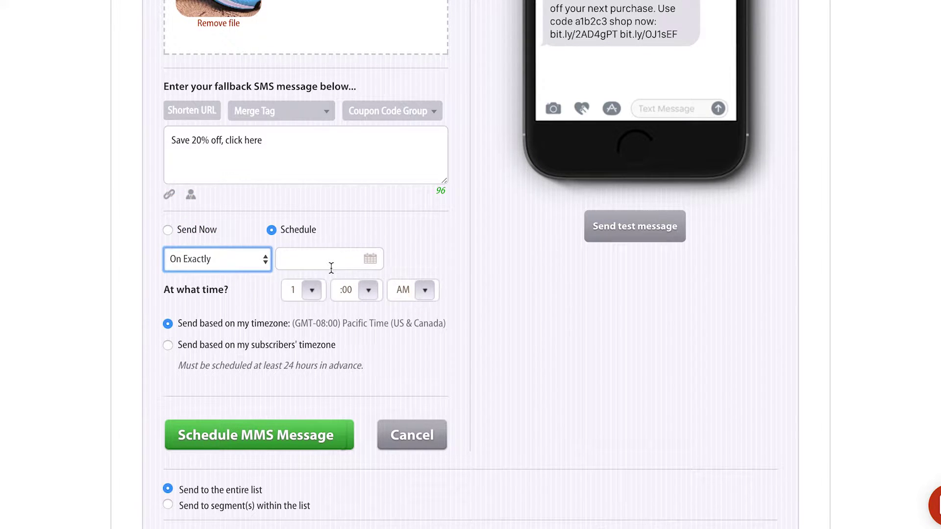
{"action": "left_click", "coordinate": [329, 260]}
{"action": "left_click", "coordinate": [440, 380]}
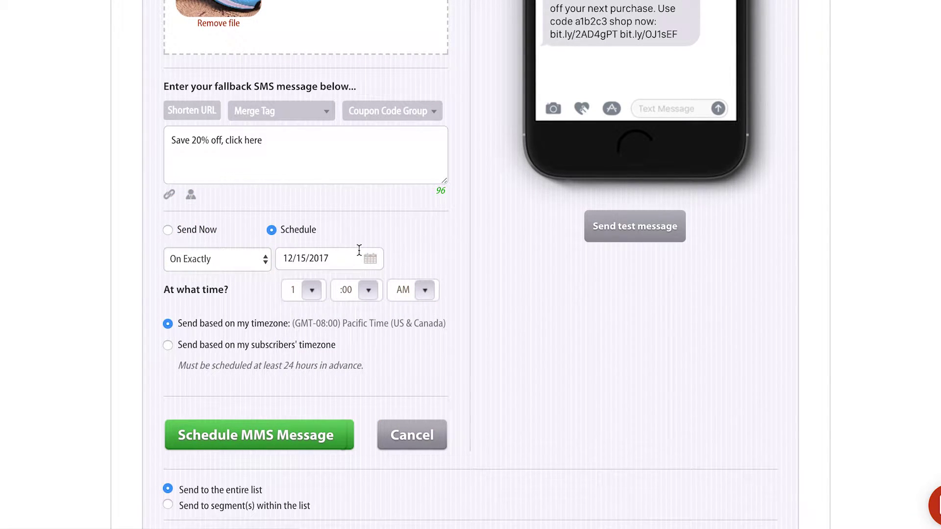
{"action": "left_click", "coordinate": [408, 297]}
{"action": "left_click", "coordinate": [407, 334]}
Send based on the subscribers' own timezone instead of Pacific Time
{"action": "triple_click", "coordinate": [241, 322]}
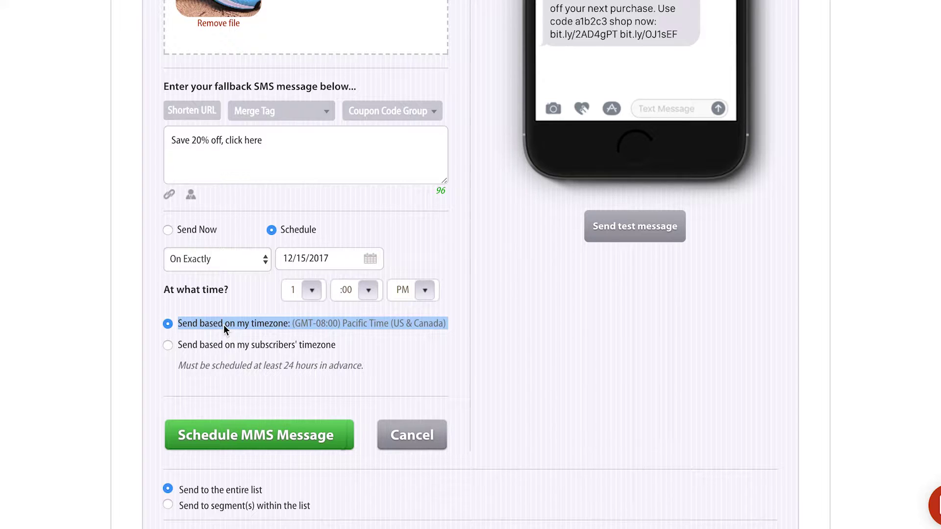
{"action": "left_click", "coordinate": [220, 346]}
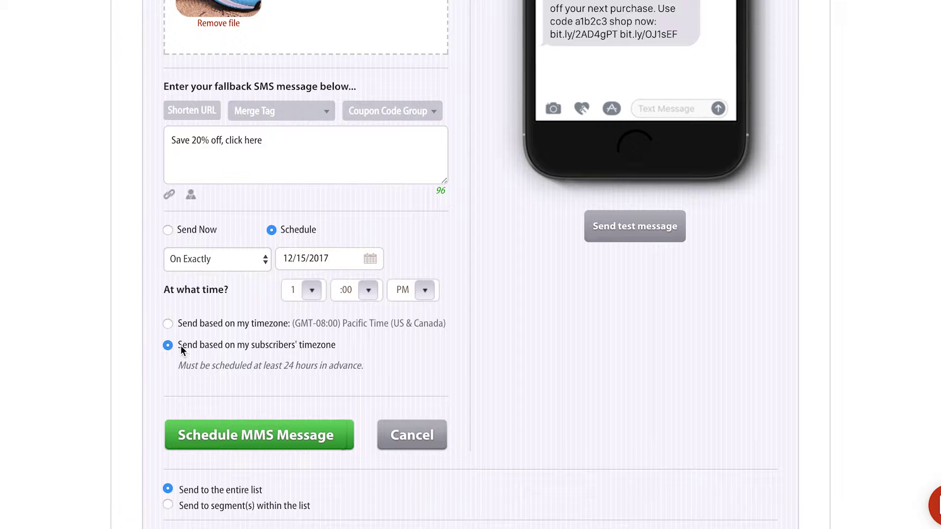
{"action": "triple_click", "coordinate": [342, 350]}
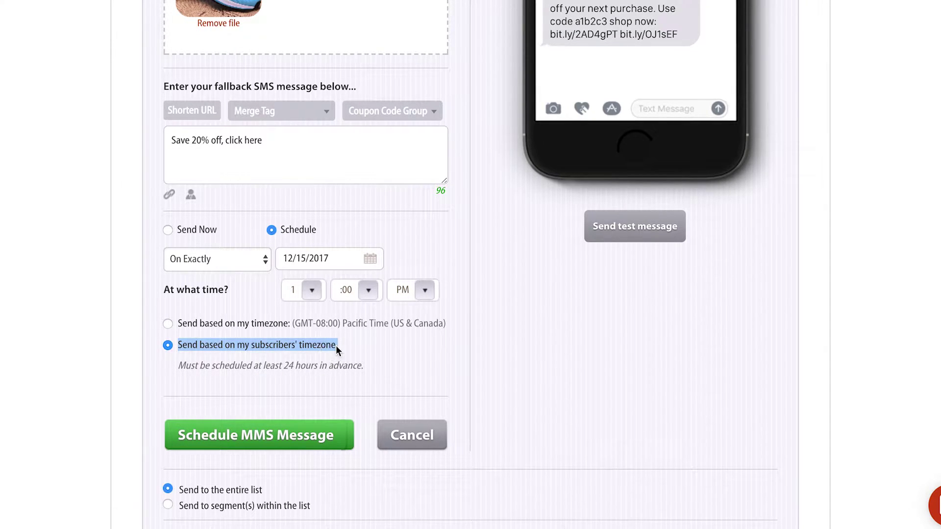
{"action": "left_click", "coordinate": [337, 346]}
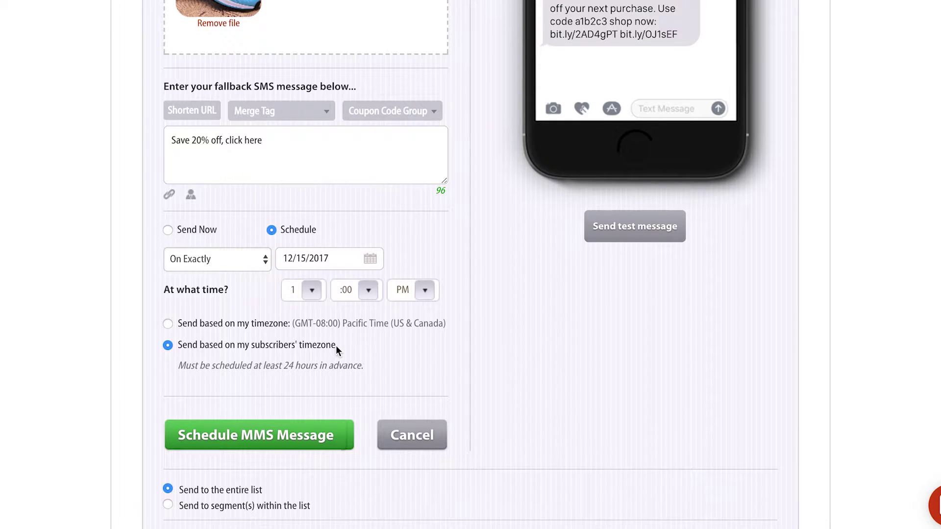
{"action": "left_click_drag", "start_coordinate": [336, 345], "coordinate": [197, 345]}
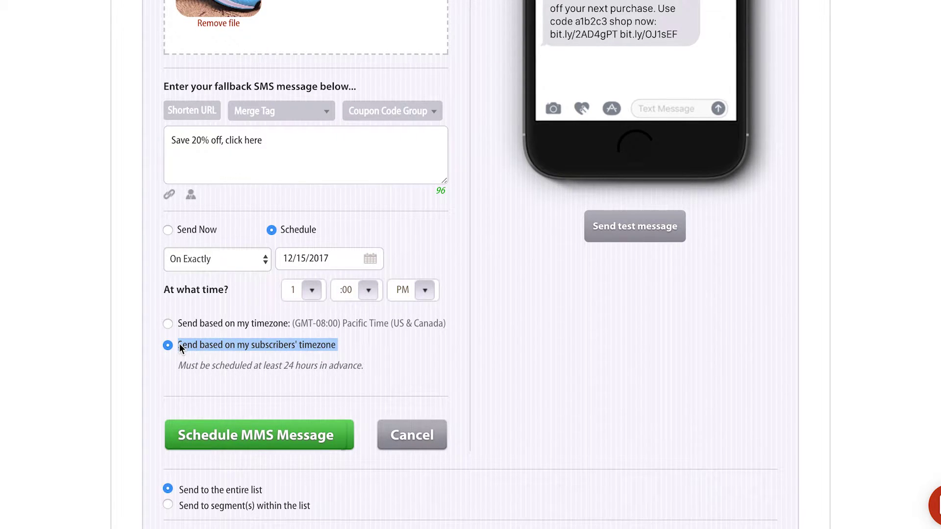
{"action": "left_click", "coordinate": [216, 345]}
Choose 'Send to segment(s) within the list' and set Subscribers match to 'all'
{"action": "scroll", "coordinate": [216, 345], "scroll_direction": "down", "scroll_amount": 2}
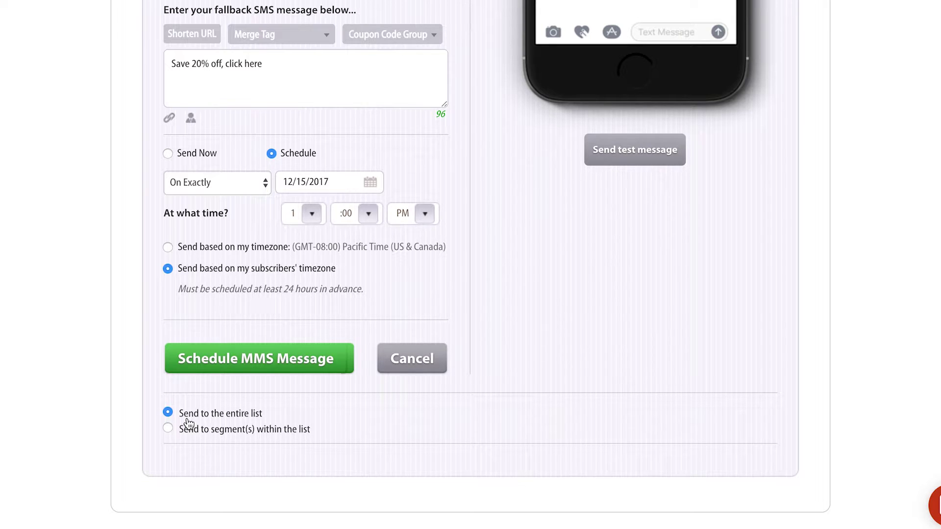
{"action": "left_click", "coordinate": [167, 428]}
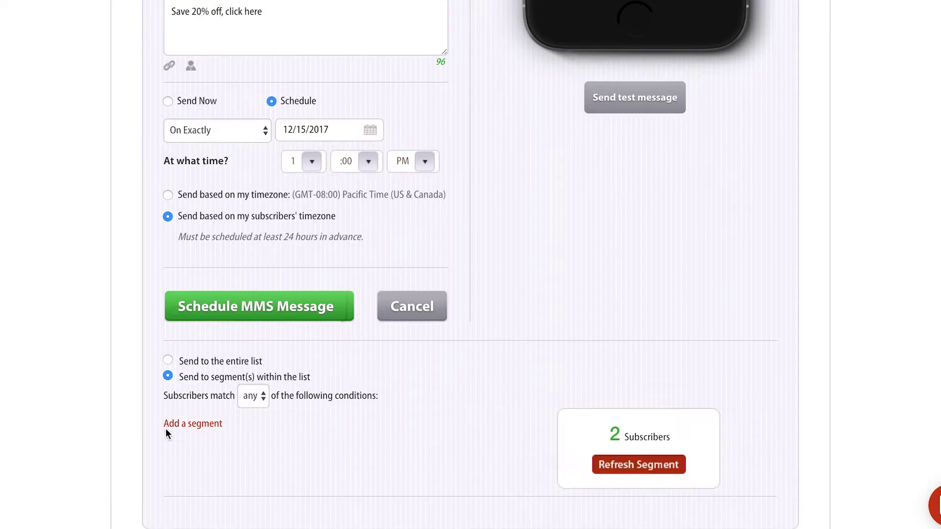
{"action": "scroll", "coordinate": [166, 433], "scroll_direction": "down", "scroll_amount": 2}
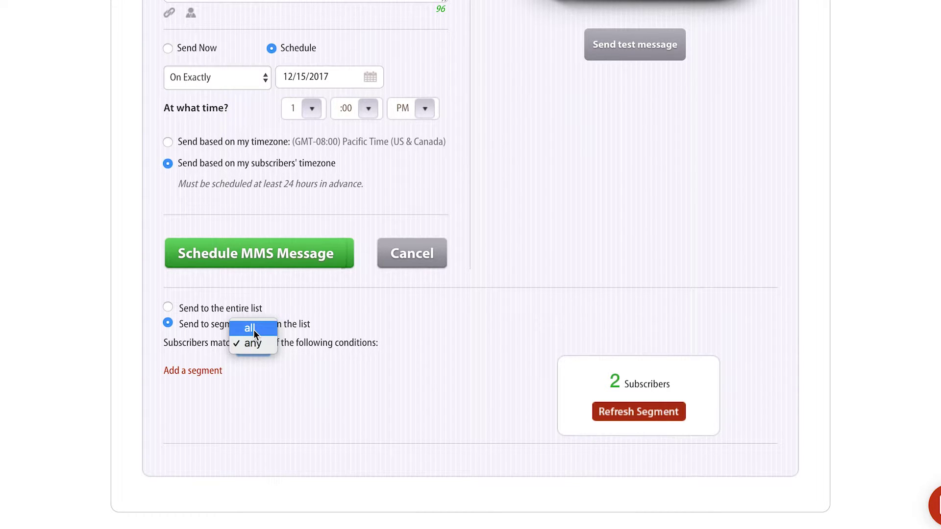
{"action": "left_click", "coordinate": [258, 342]}
{"action": "left_click", "coordinate": [260, 342]}
{"action": "left_click", "coordinate": [252, 328]}
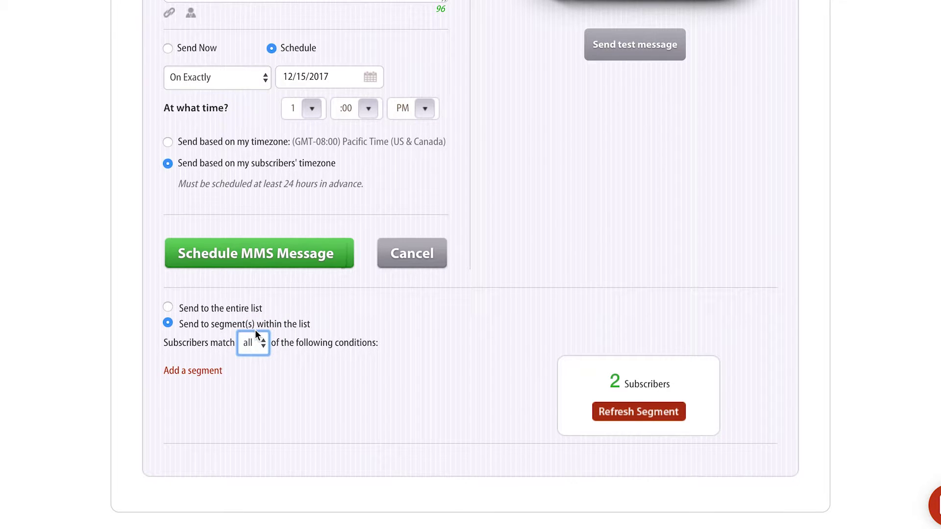
Add a first segment condition: State is Texas
{"action": "left_click", "coordinate": [203, 371]}
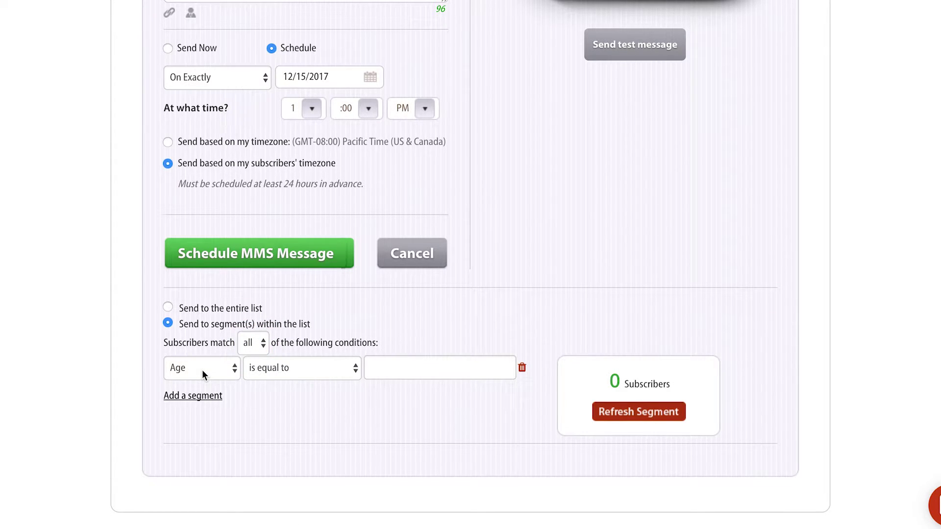
{"action": "left_click", "coordinate": [202, 370]}
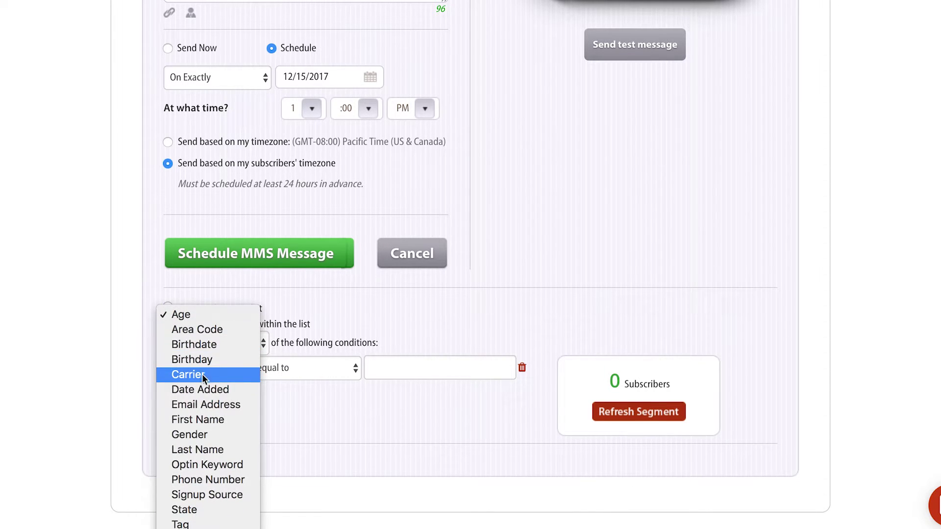
{"action": "left_click", "coordinate": [203, 511]}
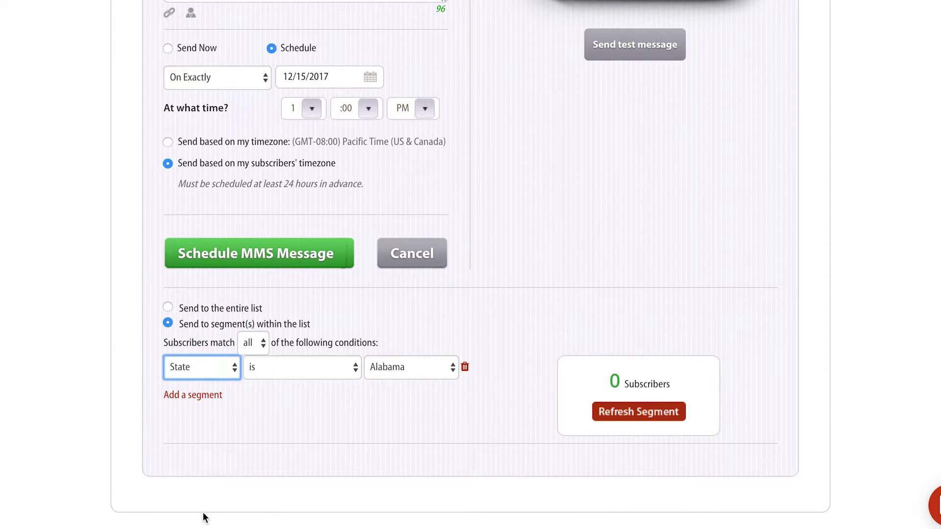
{"action": "left_click", "coordinate": [401, 368]}
{"action": "scroll", "coordinate": [419, 455], "scroll_direction": "down", "scroll_amount": 10}
{"action": "left_click", "coordinate": [406, 452]}
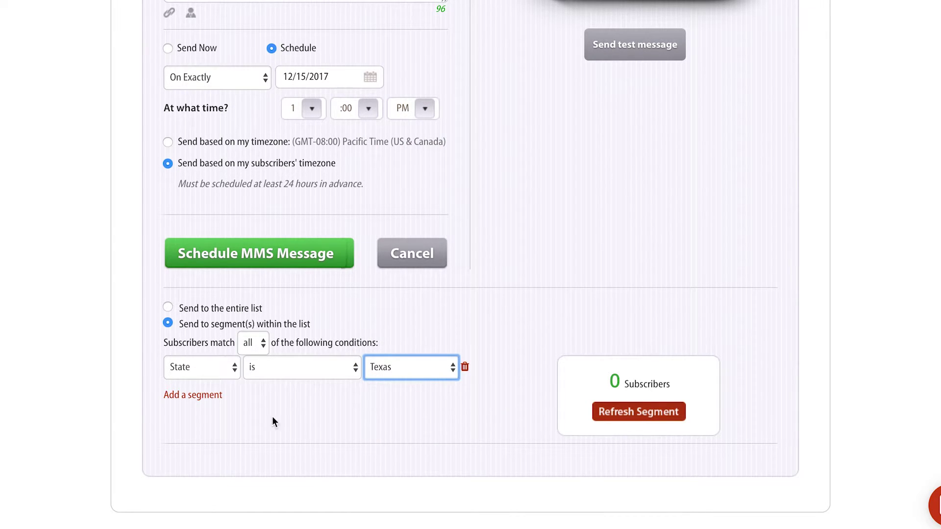
Add a second condition: Age is greater than 25
{"action": "left_click", "coordinate": [210, 395]}
{"action": "left_click", "coordinate": [210, 394]}
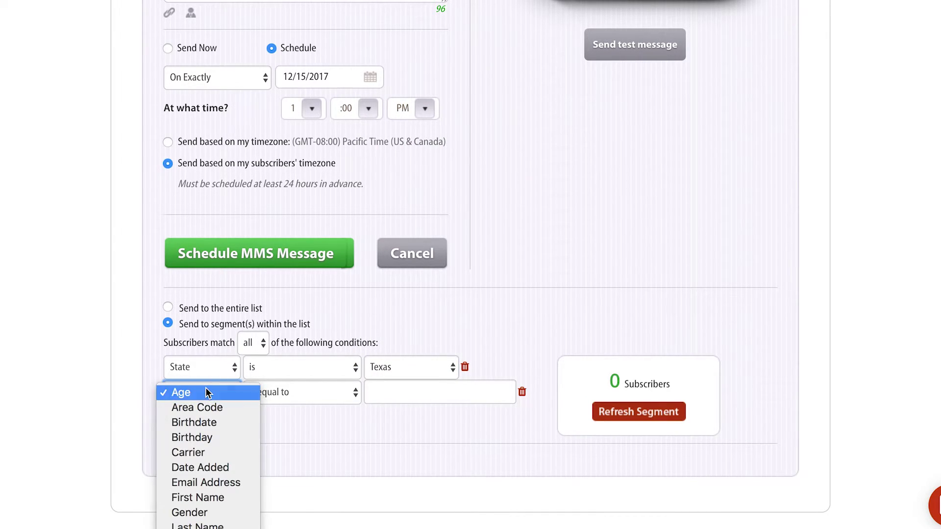
{"action": "left_click", "coordinate": [207, 394]}
{"action": "left_click", "coordinate": [297, 394]}
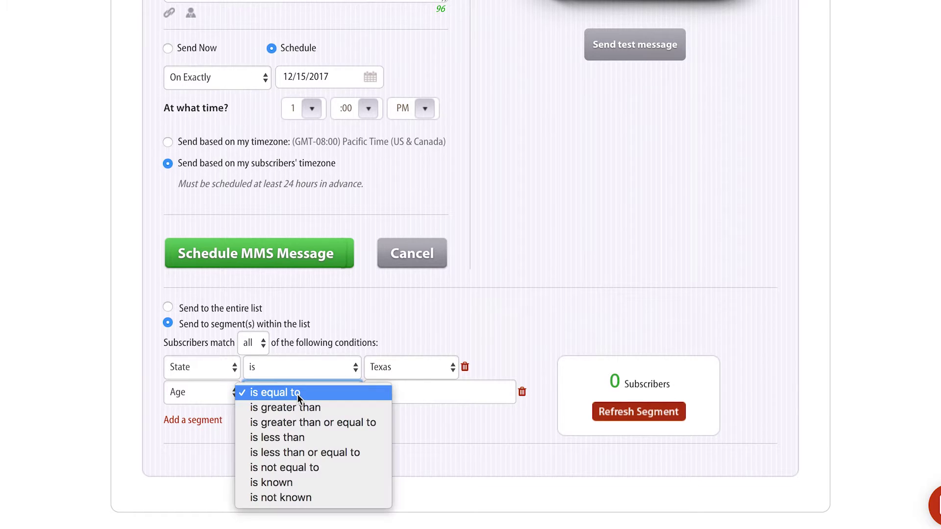
{"action": "left_click", "coordinate": [363, 408]}
{"action": "left_click", "coordinate": [429, 390]}
{"action": "type", "text": "25"}
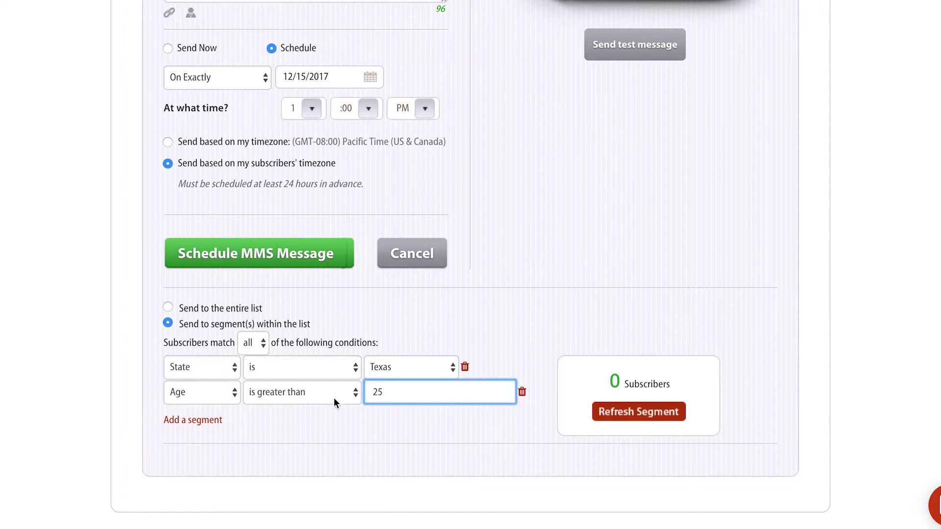
Add a third condition, Gender is Male, and check the resulting 0 subscribers count
{"action": "left_click", "coordinate": [191, 419]}
{"action": "left_click", "coordinate": [183, 416]}
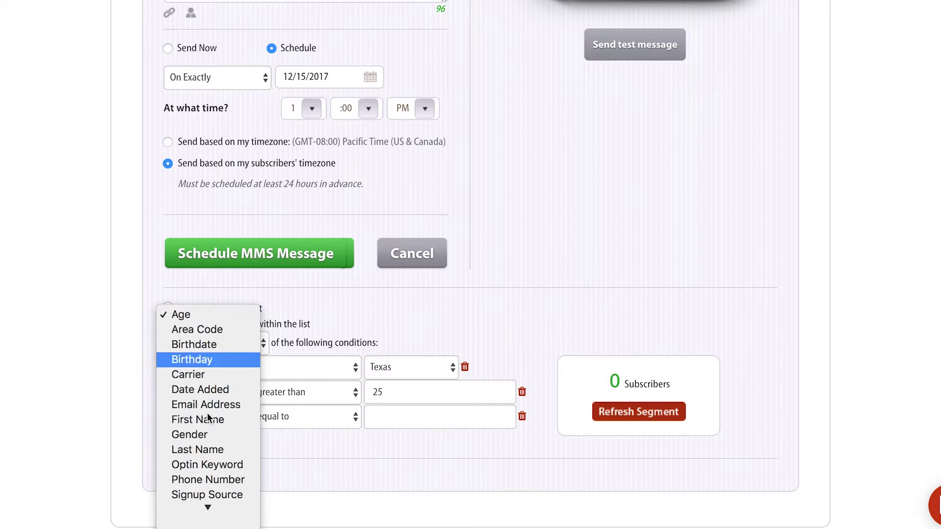
{"action": "left_click", "coordinate": [211, 436]}
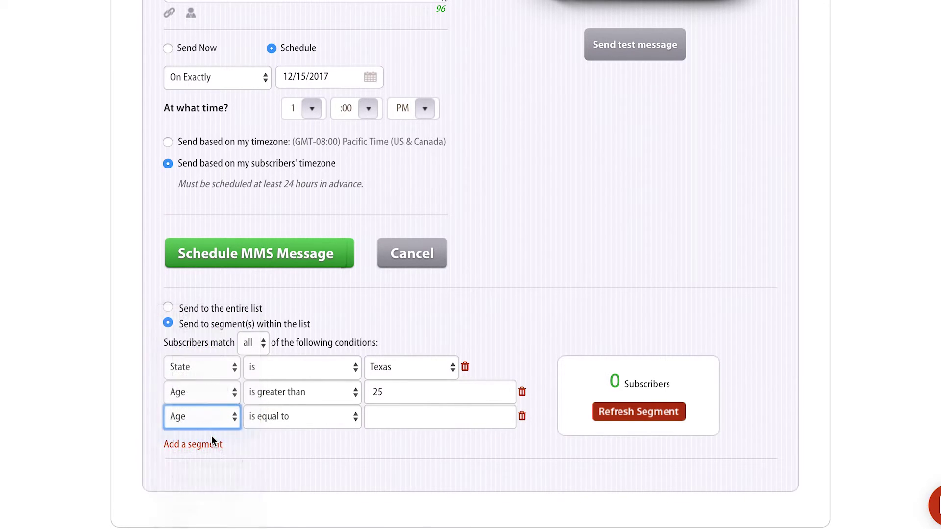
{"action": "left_click", "coordinate": [441, 459]}
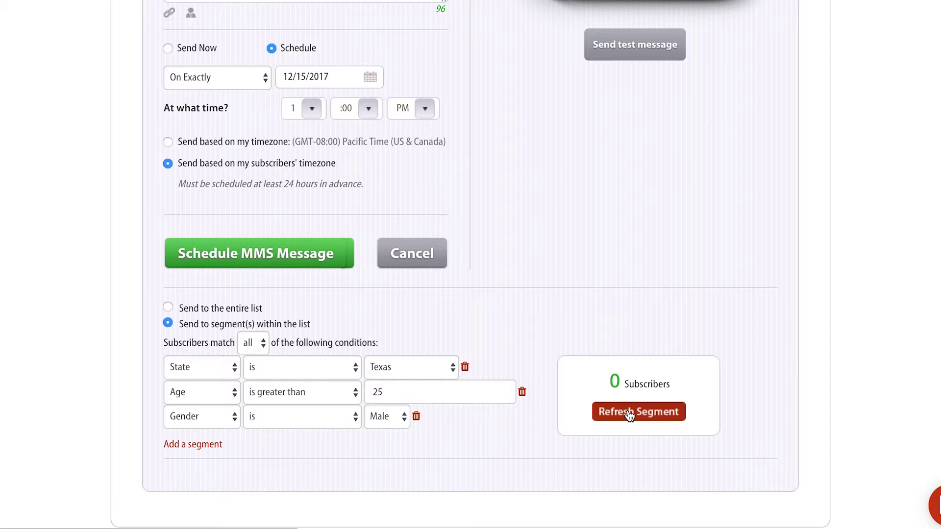
{"action": "left_click_drag", "start_coordinate": [609, 382], "coordinate": [668, 385]}
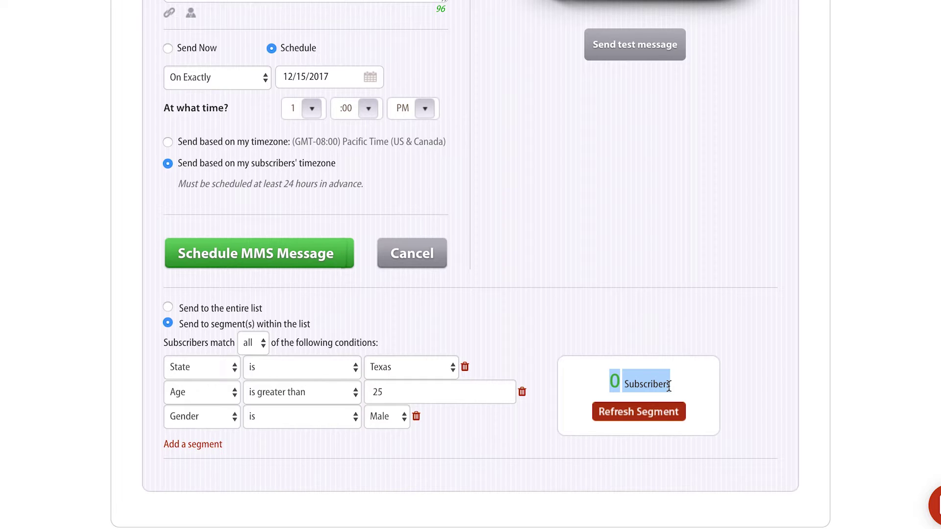
{"action": "left_click", "coordinate": [669, 386]}
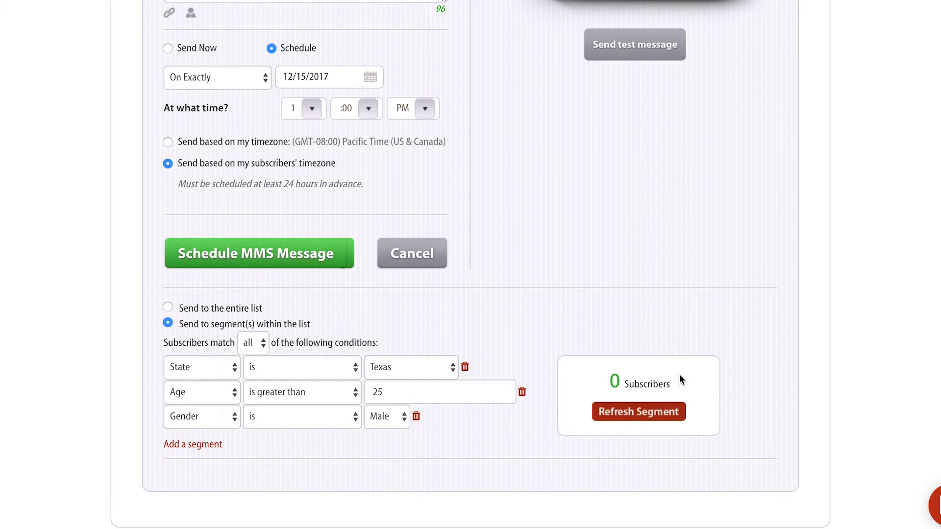
{"action": "scroll", "coordinate": [679, 374], "scroll_direction": "up", "scroll_amount": 1}
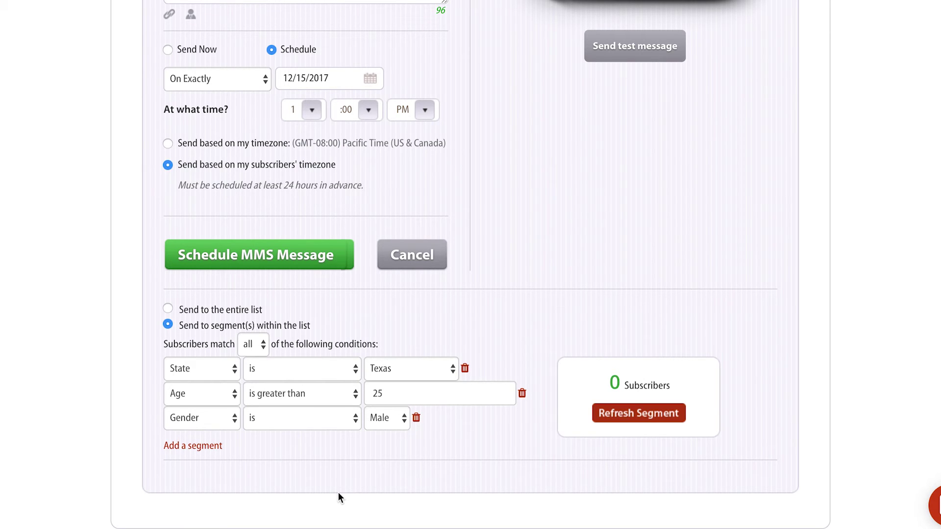
{"action": "scroll", "coordinate": [338, 496], "scroll_direction": "up", "scroll_amount": 10}
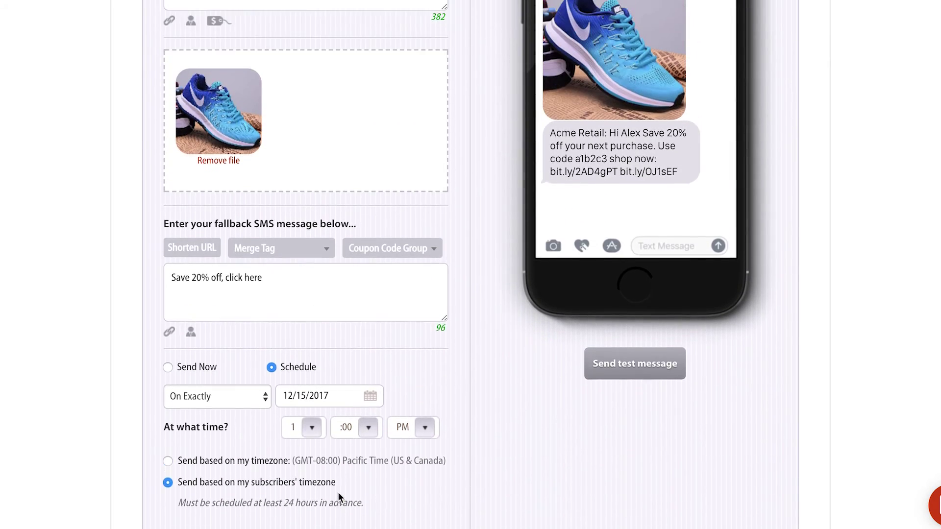
{"action": "scroll", "coordinate": [338, 492], "scroll_direction": "up", "scroll_amount": 2}
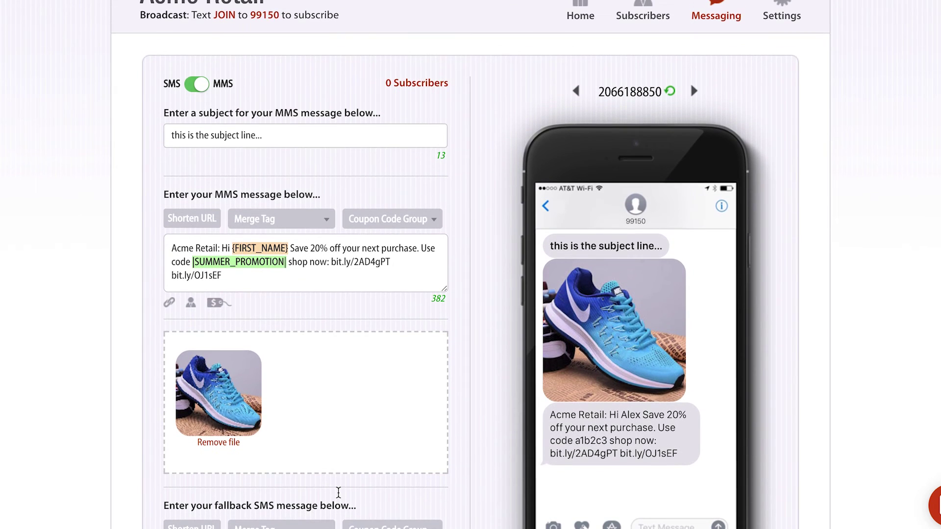